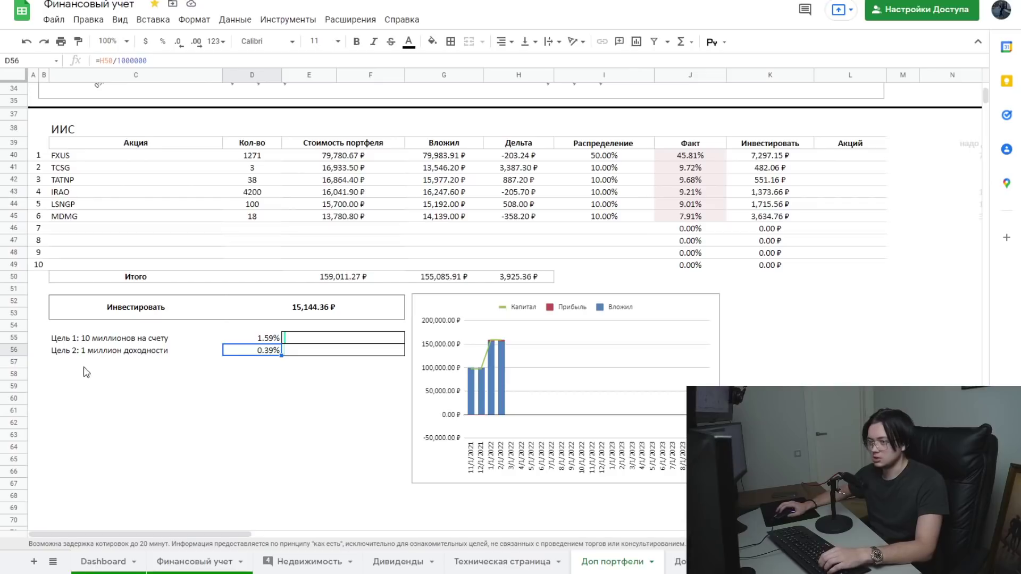
# - Switch to the БКС brokerage account and review the ИИС portfolio's value, free cash and holdings
pyautogui.click(96, 354)
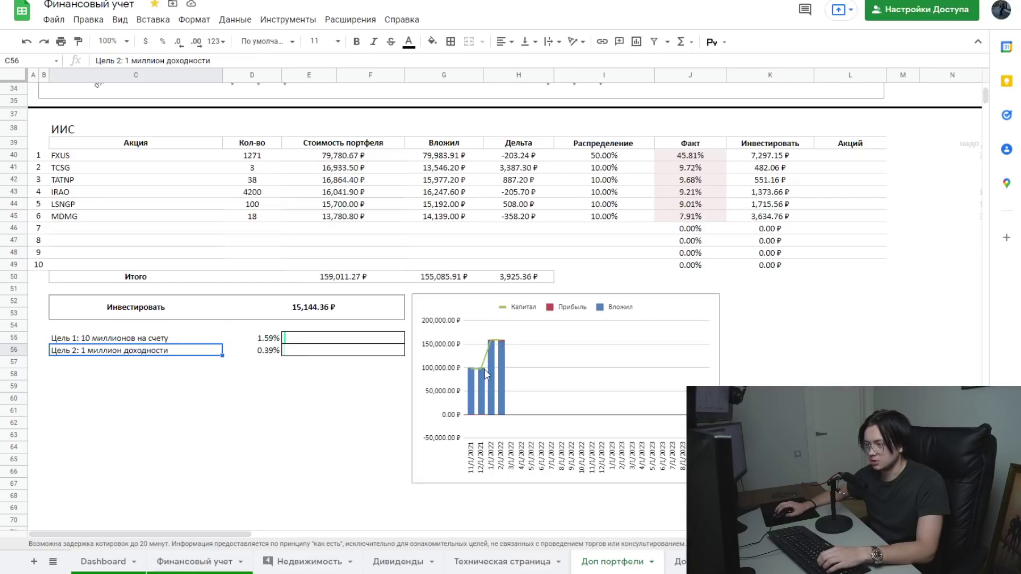
pyautogui.click(288, 392)
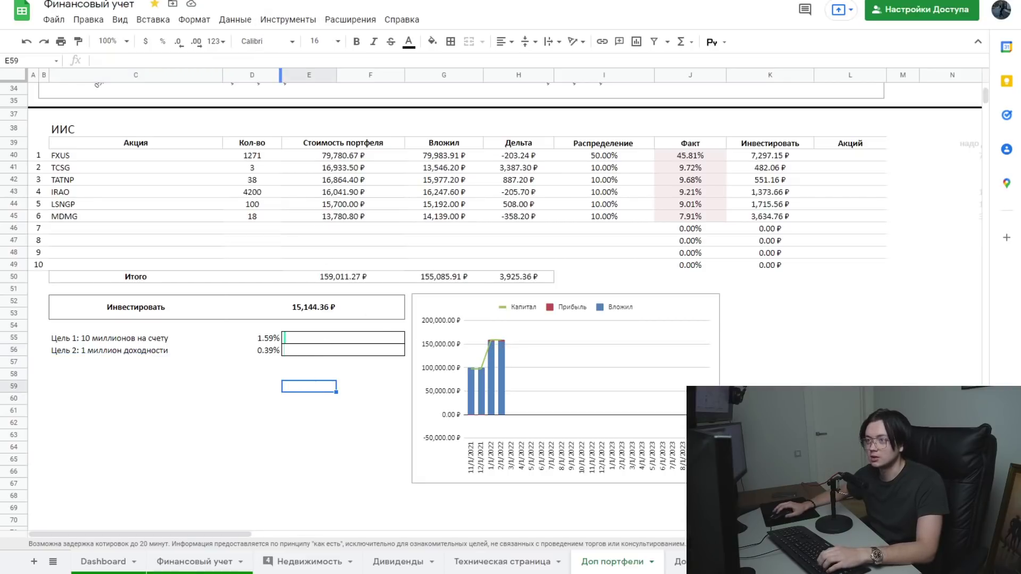
pyautogui.hotkey('ctrl', 'Tab')
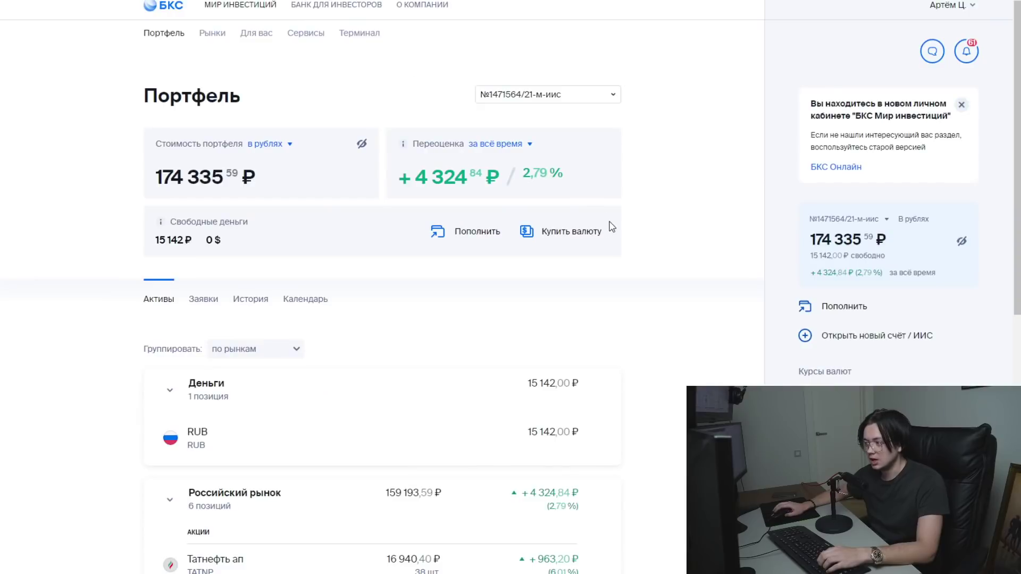
pyautogui.scroll(-3, 632, 232)
pyautogui.scroll(2, 634, 235)
pyautogui.scroll(-6, 633, 235)
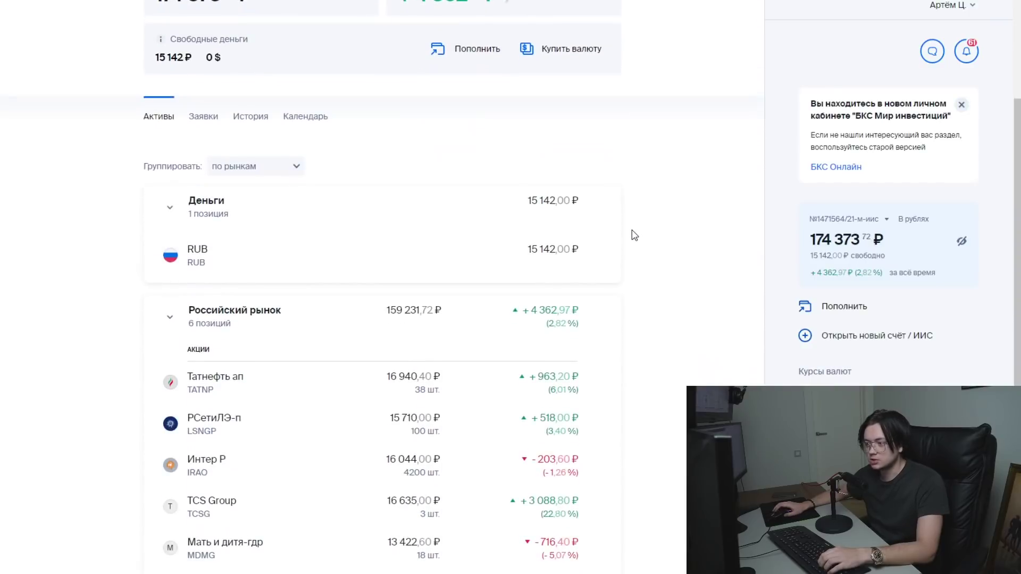
pyautogui.scroll(7, 645, 212)
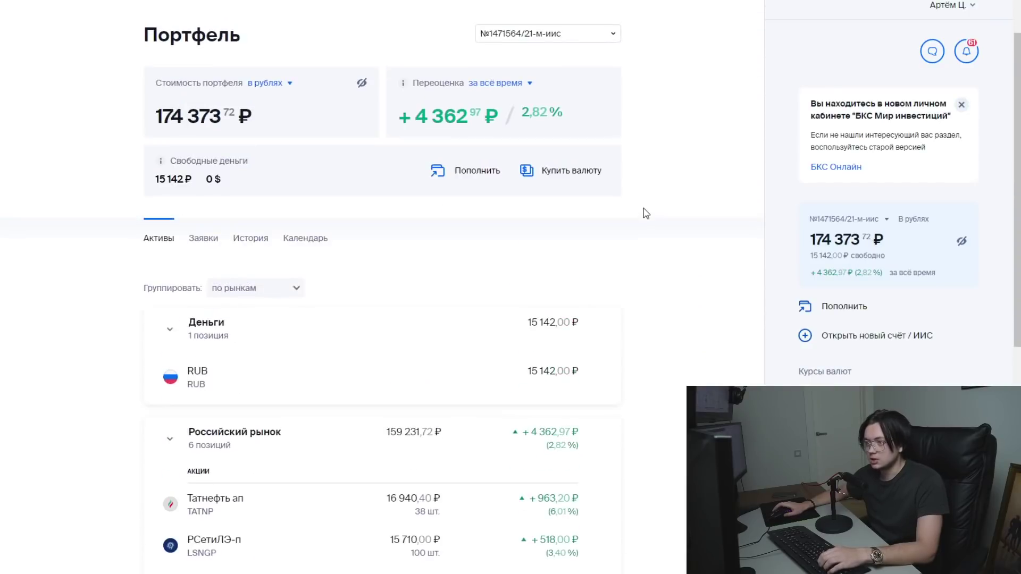
# - Return to the Google Sheets financial report and check the actual share and amount to invest for FXUS in the ИИС table
pyautogui.hotkey('ctrl', 'Tab')
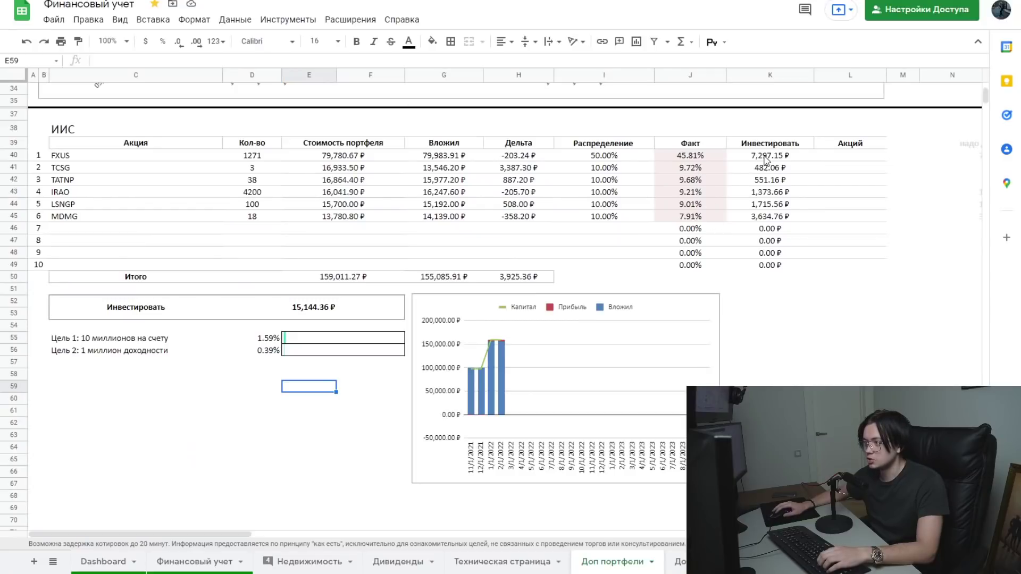
pyautogui.moveTo(766, 157); pyautogui.dragTo(700, 219)
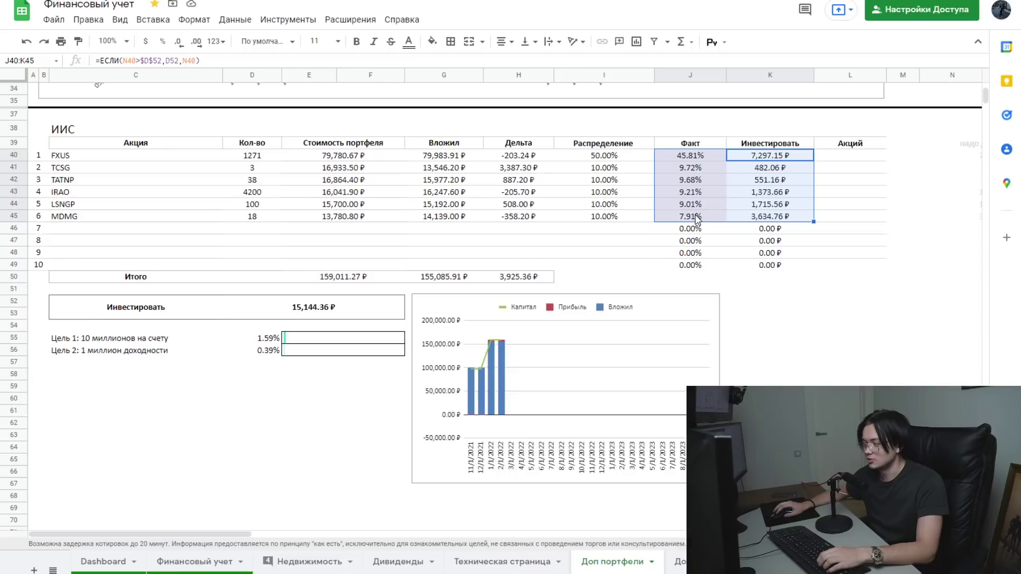
pyautogui.click(703, 161)
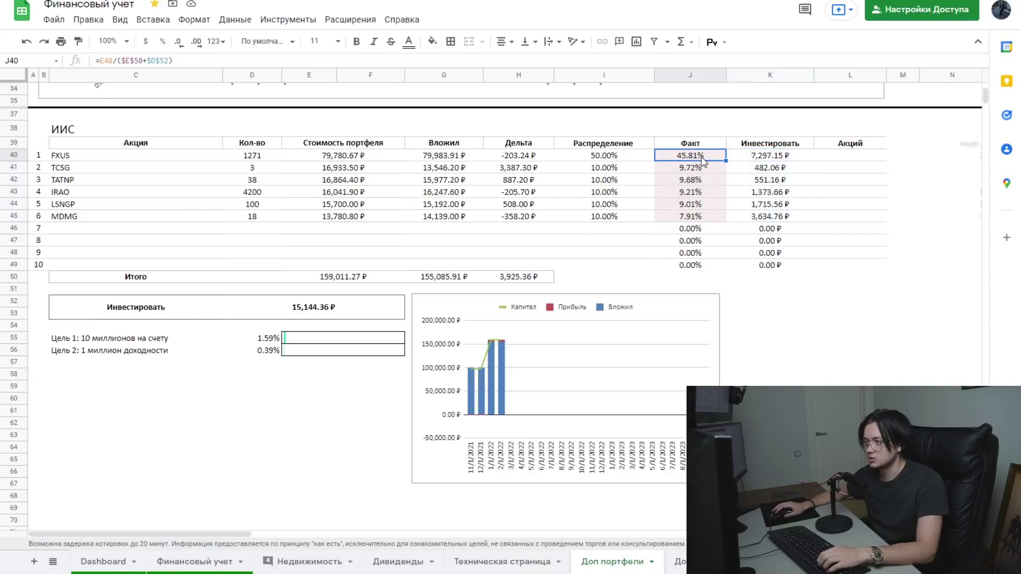
pyautogui.click(774, 158)
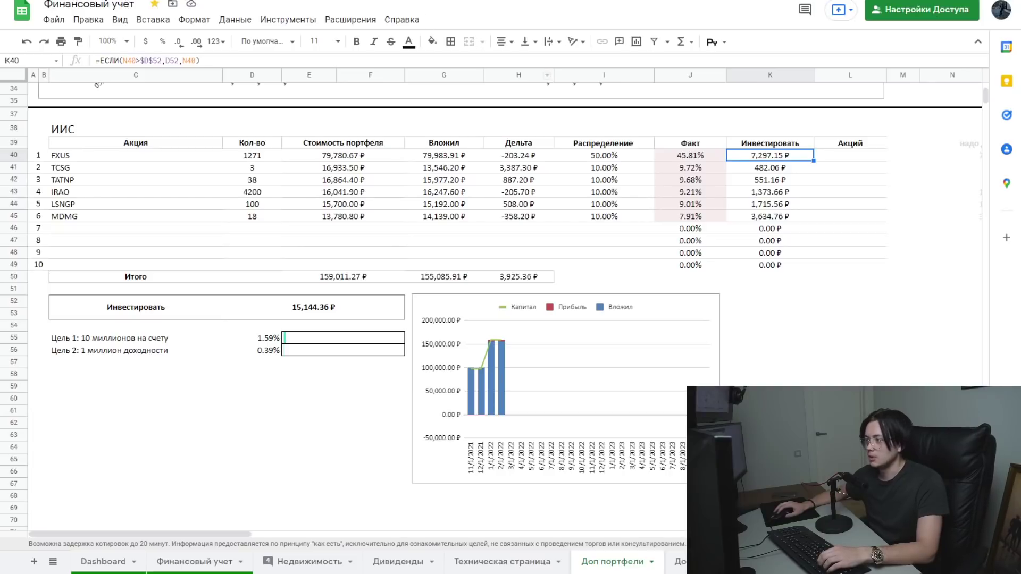
# - Switch to the БКС portfolio and open a buy order for the FinEx Акции США (FXUS) fund
pyautogui.hotkey('ctrl', 'Tab')
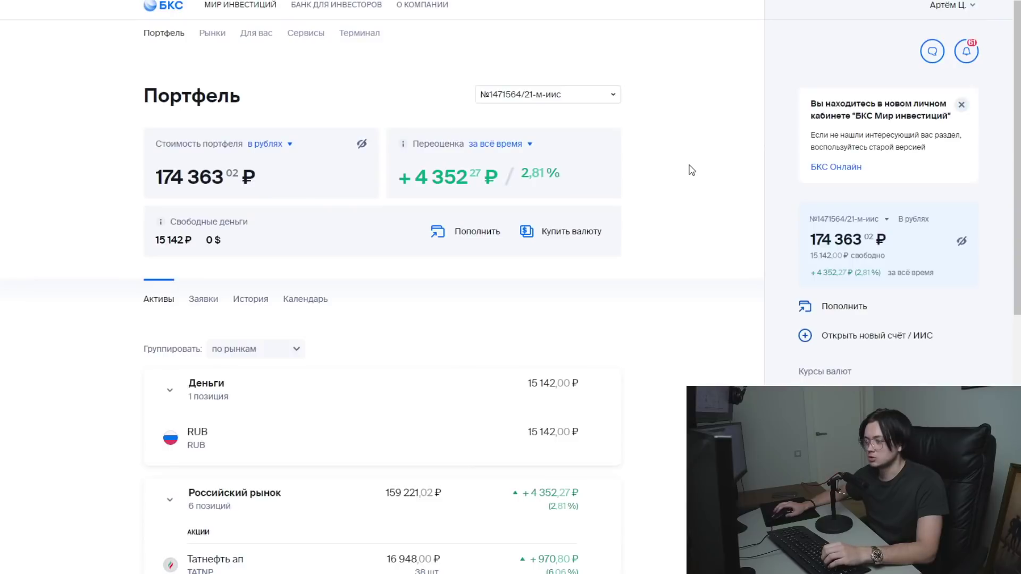
pyautogui.scroll(-8, 691, 250)
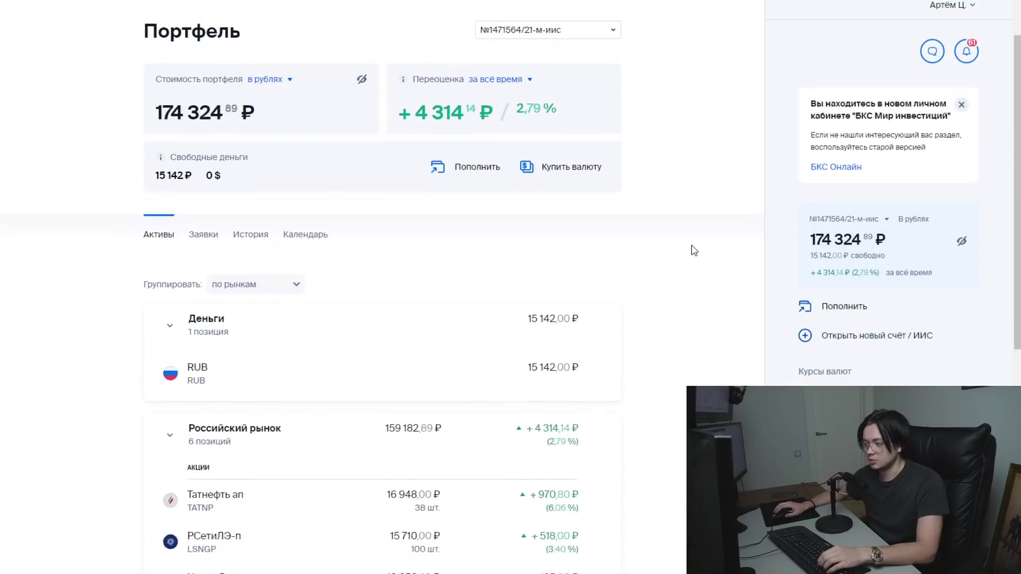
pyautogui.scroll(8, 690, 248)
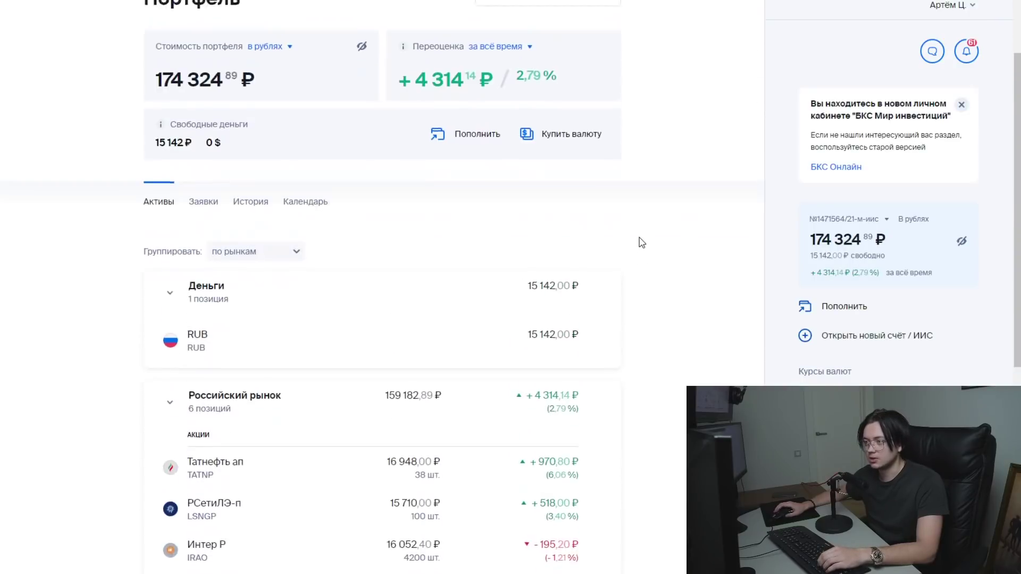
pyautogui.scroll(-8, 638, 241)
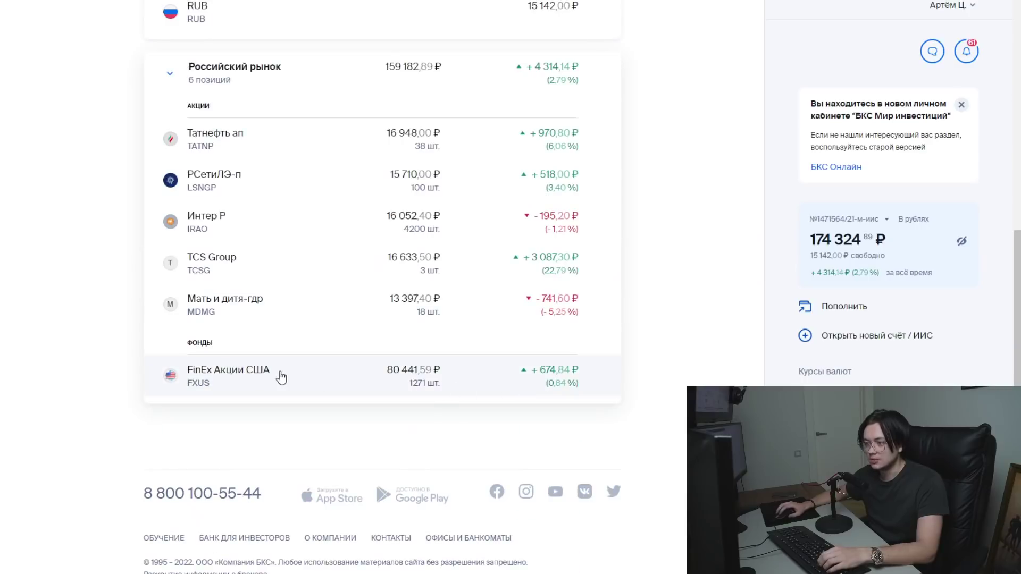
pyautogui.click(245, 375)
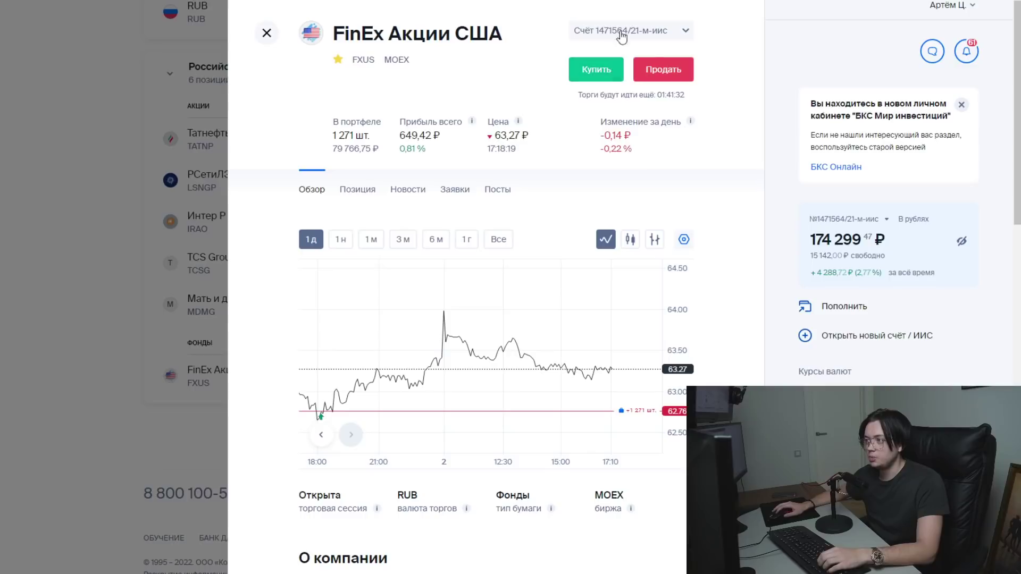
pyautogui.click(593, 71)
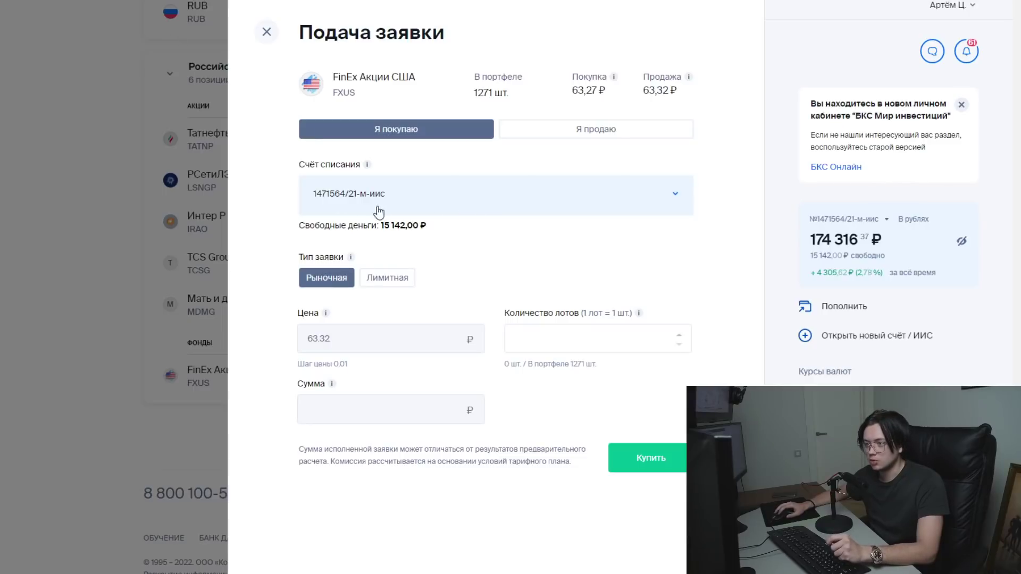
# - Enter 100 lots in the FXUS market order and check the planned FXUS amount in the spreadsheet
pyautogui.click(577, 338)
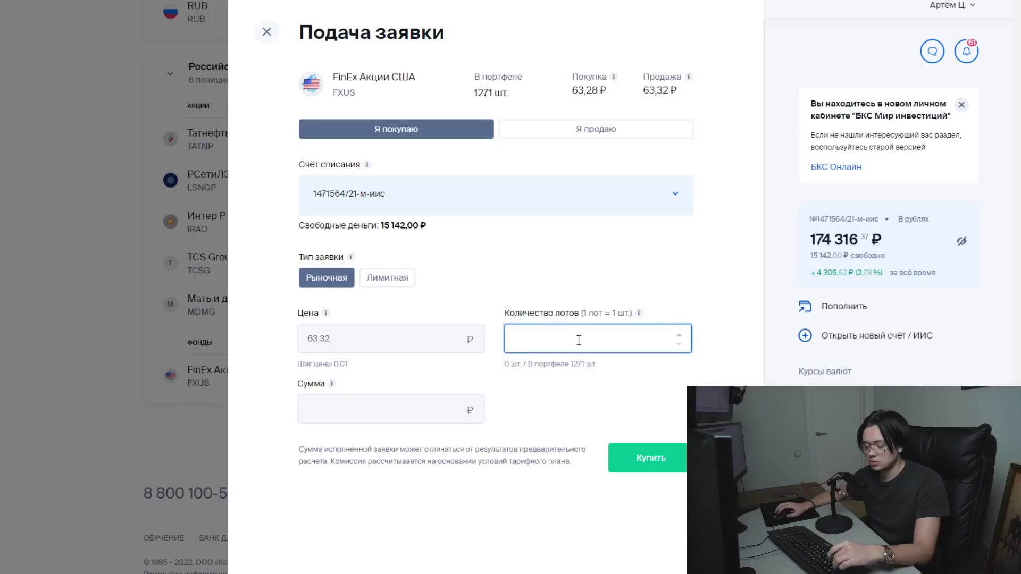
pyautogui.write('1')
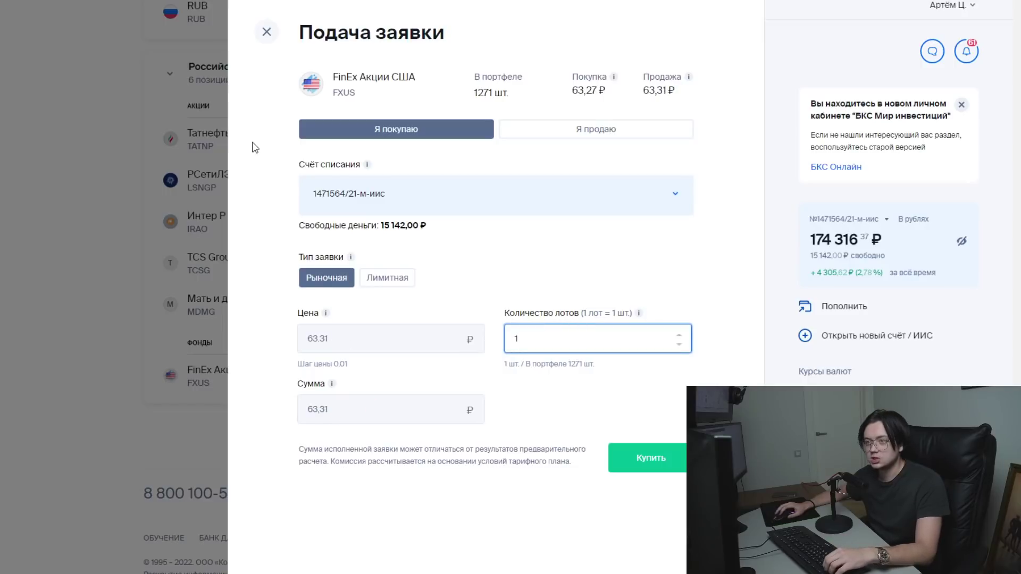
pyautogui.write('00')
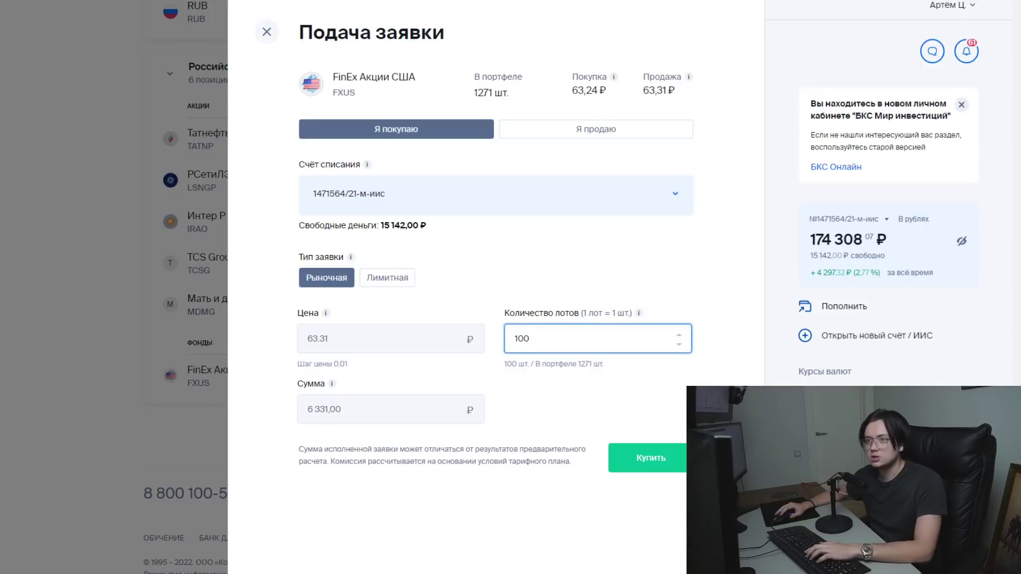
pyautogui.hotkey('ctrl', 'Tab')
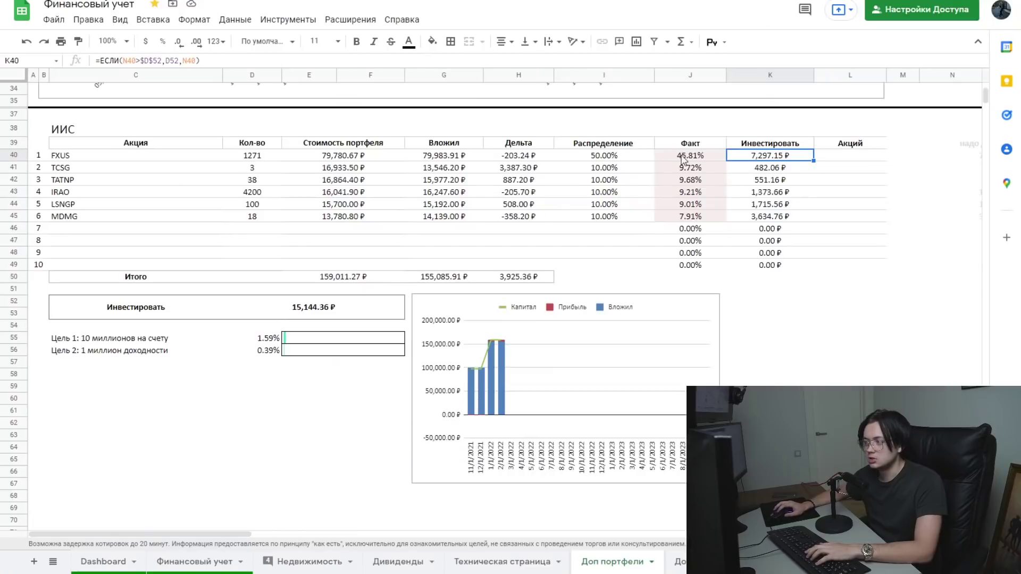
pyautogui.hotkey('ctrl', 'shift', 'Tab')
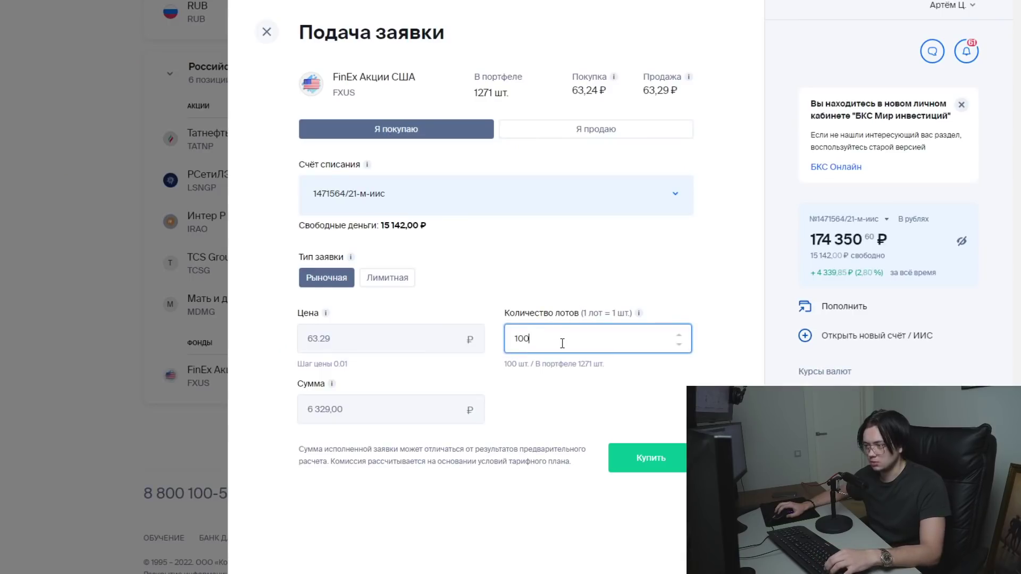
# - Adjust the FXUS order quantity to 115 lots to match the planned investment amount
pyautogui.press('Left')
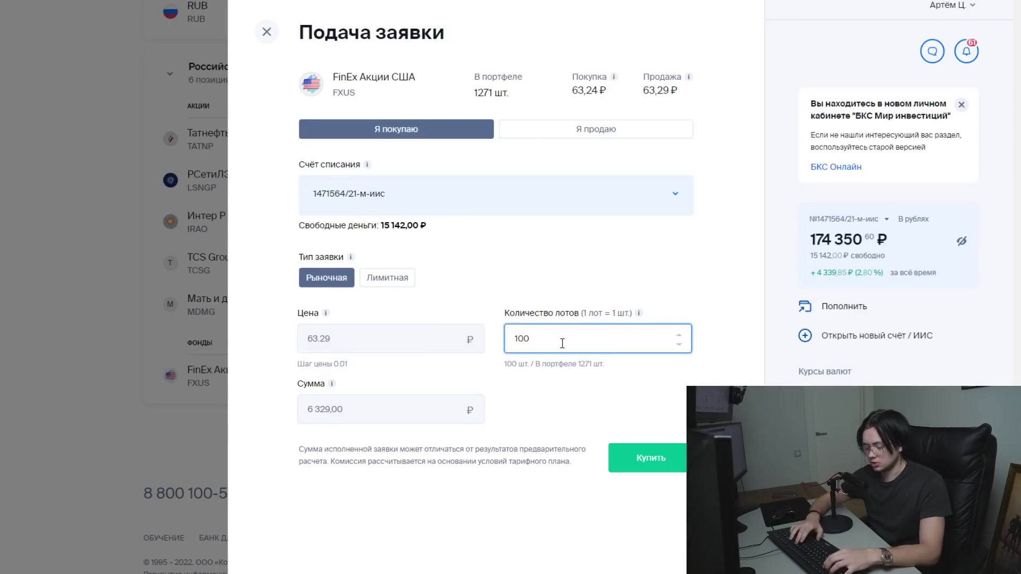
pyautogui.press('BackSpace')
pyautogui.write('3')
pyautogui.press('BackSpace')
pyautogui.write('2')
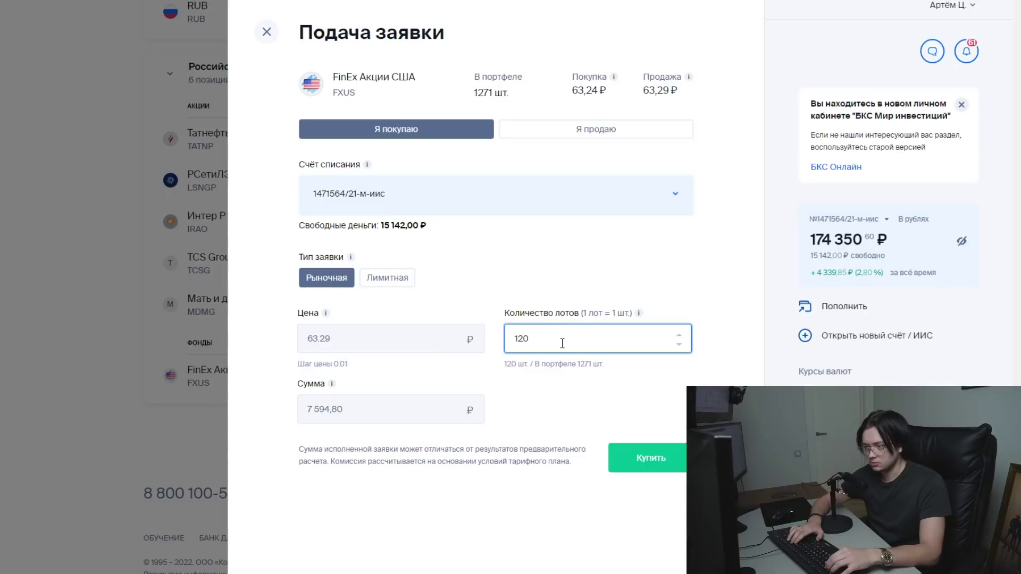
pyautogui.press('BackSpace')
pyautogui.write('1')
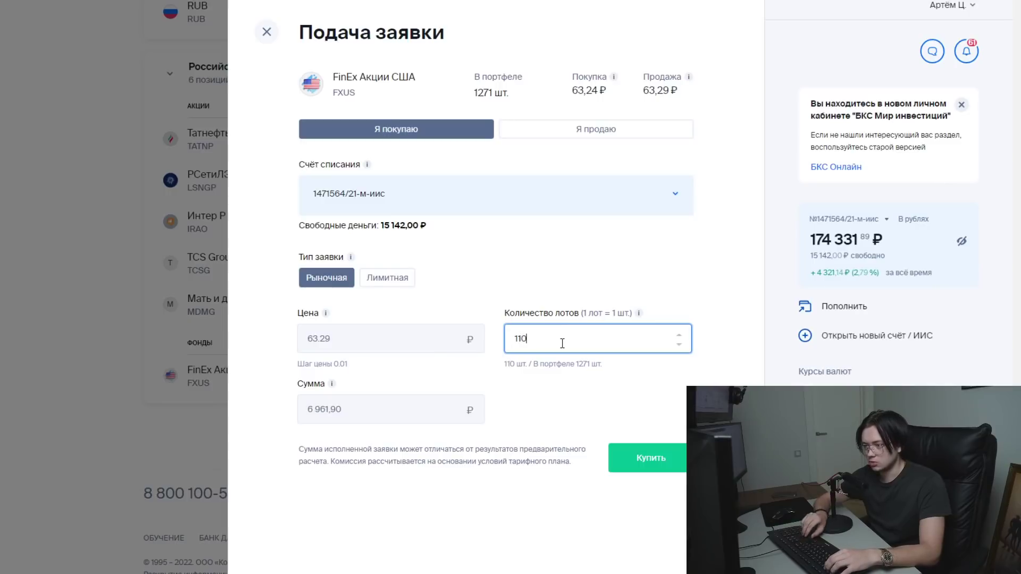
pyautogui.press('BackSpace')
pyautogui.write('7')
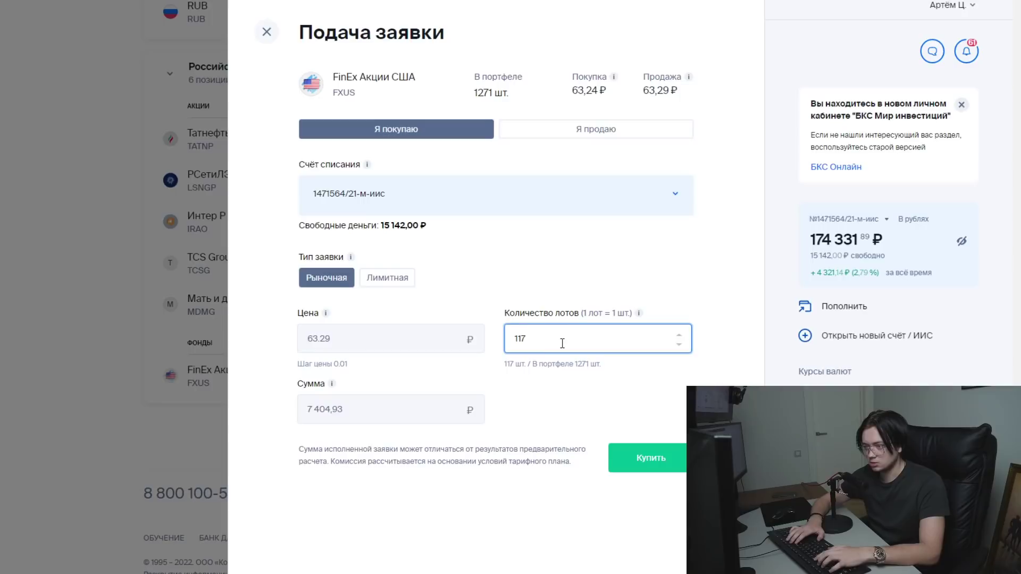
pyautogui.press('BackSpace')
pyautogui.write('6')
pyautogui.press('BackSpace')
pyautogui.write('5')
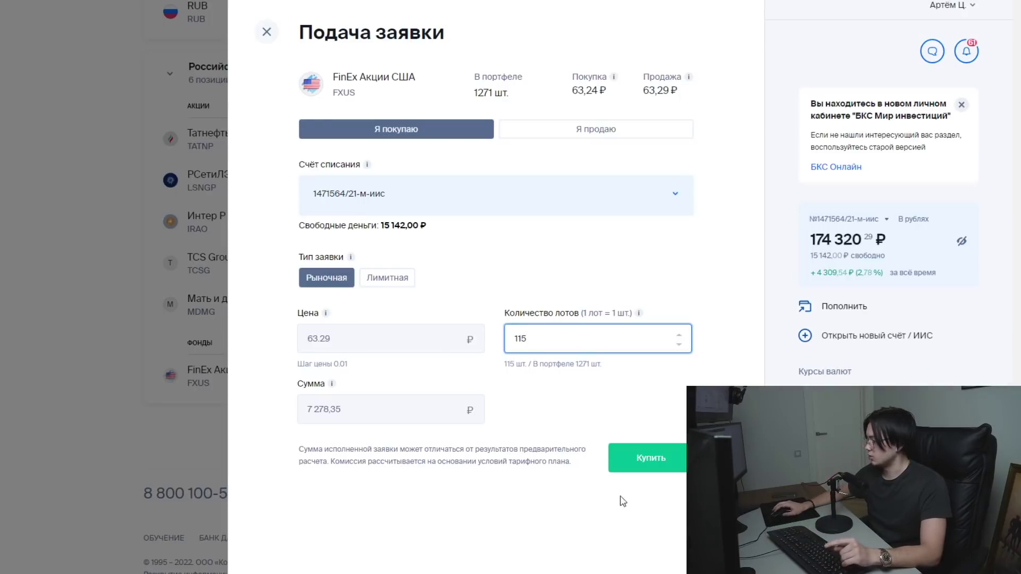
# - Submit the FXUS buy order, then close the order information and the fund's details to return to the portfolio
pyautogui.click(633, 461)
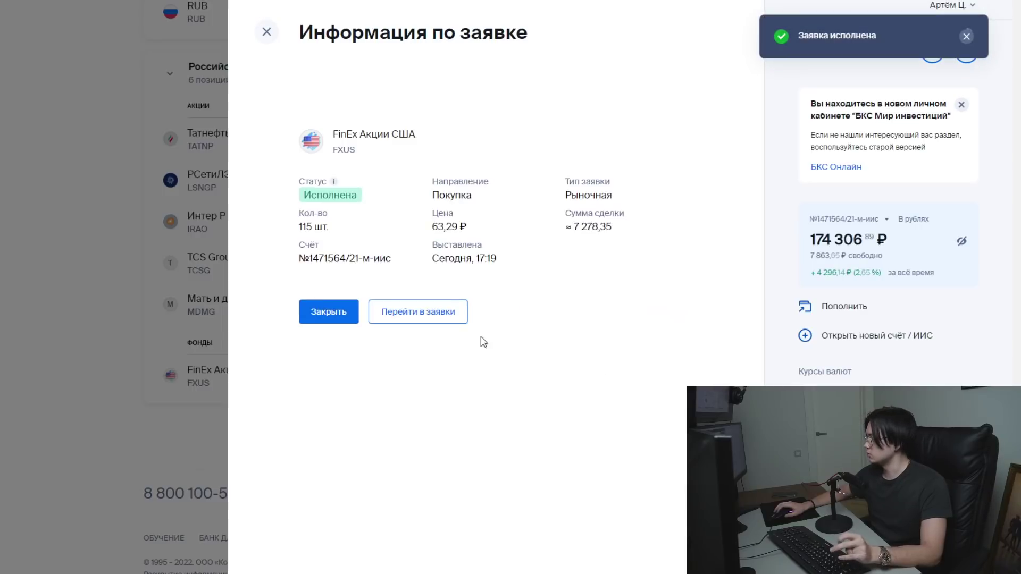
pyautogui.click(333, 322)
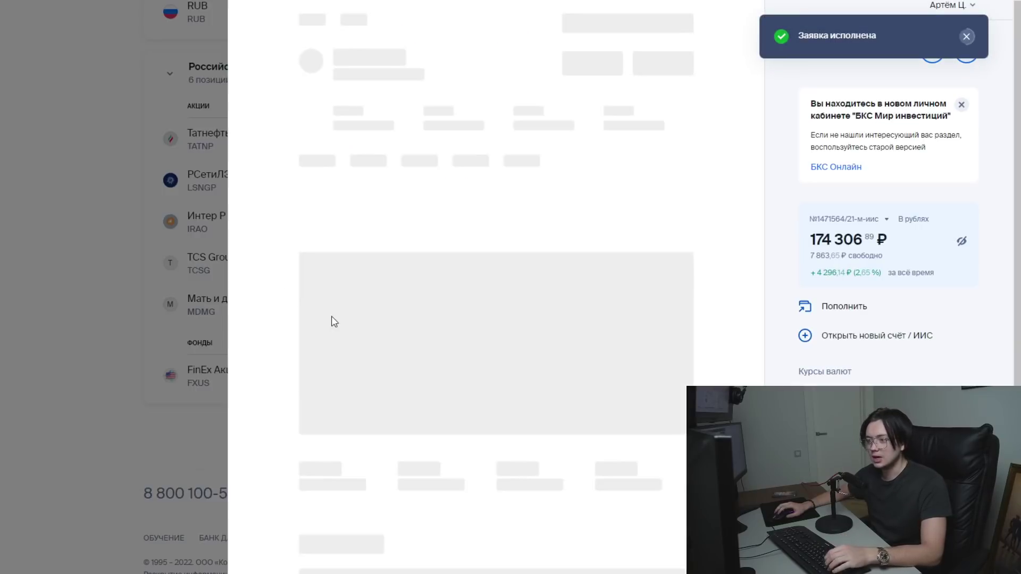
pyautogui.click(127, 224)
# - Examine the updated portfolio's free cash, FXUS position and TCS Group return, and go back to the spreadsheet
pyautogui.scroll(1, 212, 186)
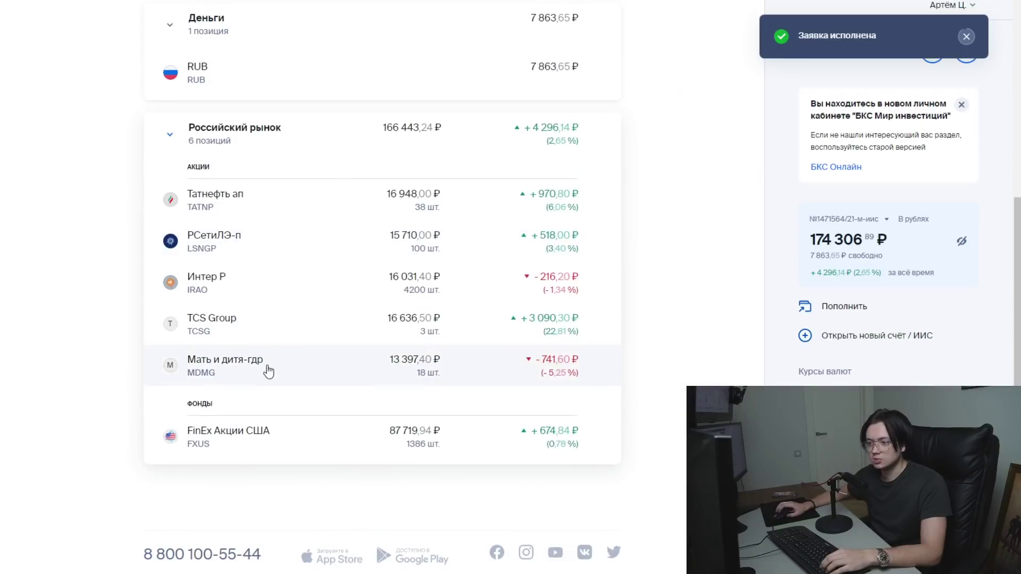
pyautogui.scroll(1, 564, 319)
pyautogui.scroll(5, 559, 223)
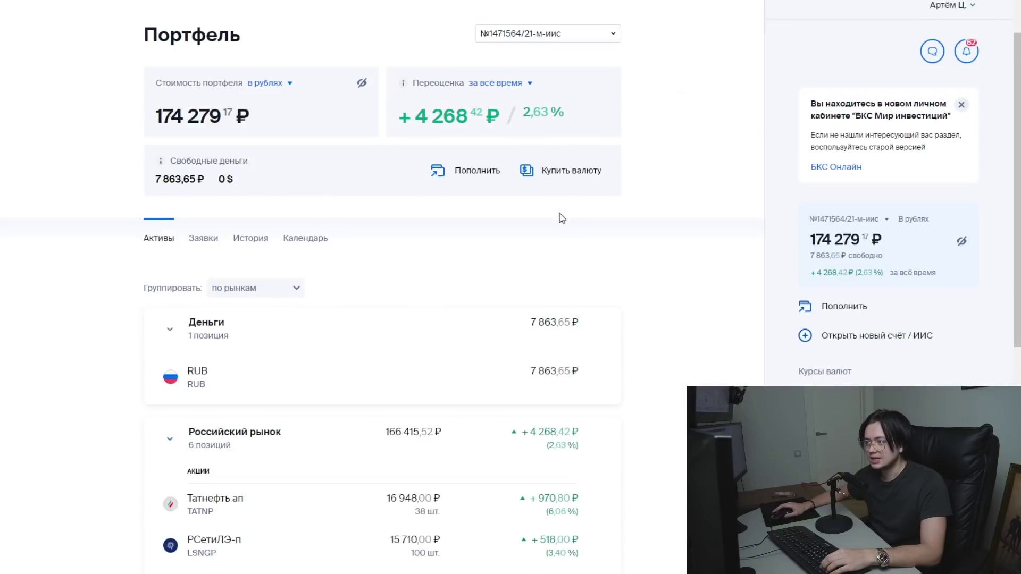
pyautogui.scroll(-6, 561, 383)
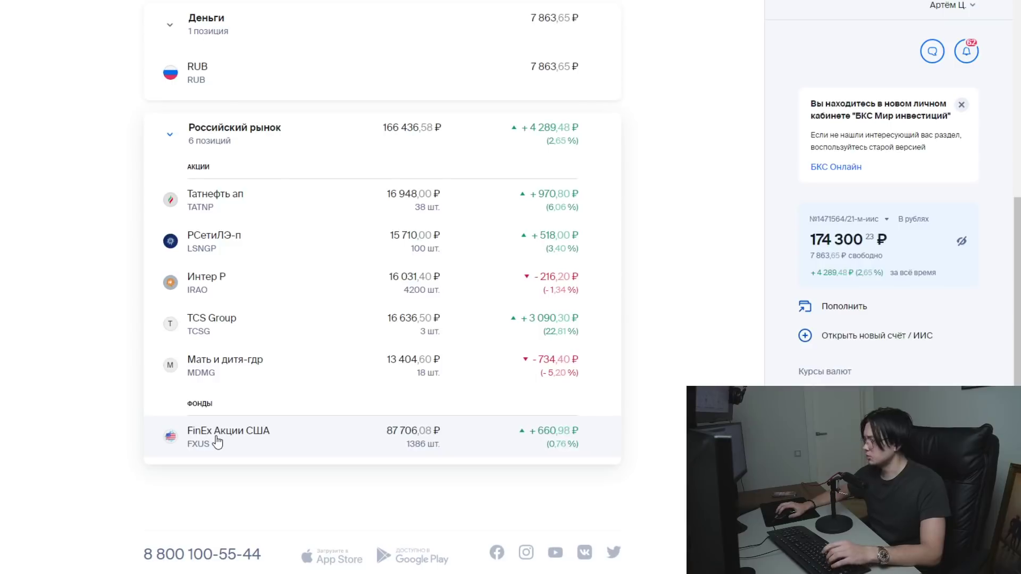
pyautogui.scroll(7, 307, 448)
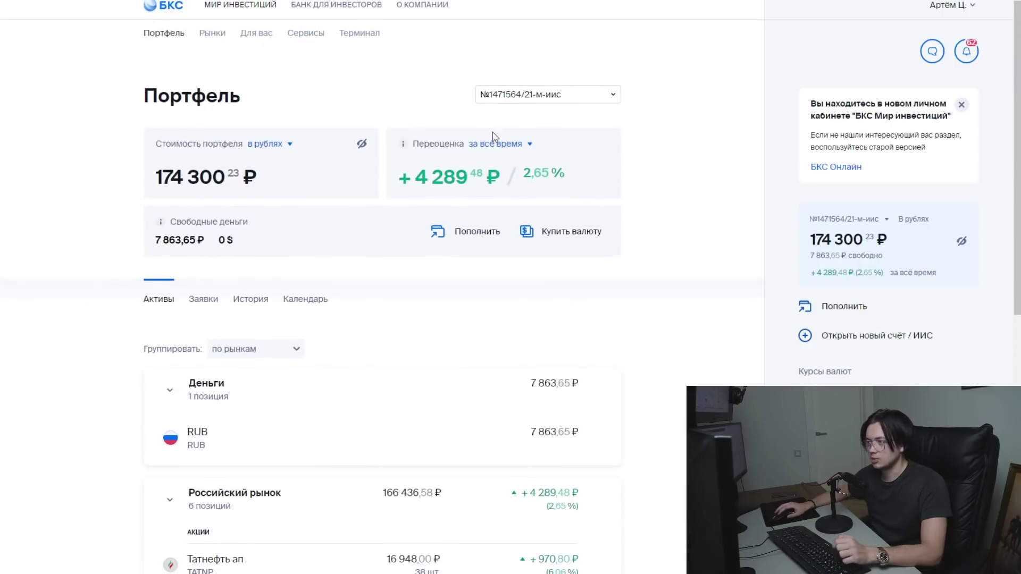
pyautogui.scroll(-5, 566, 234)
pyautogui.scroll(-2, 557, 224)
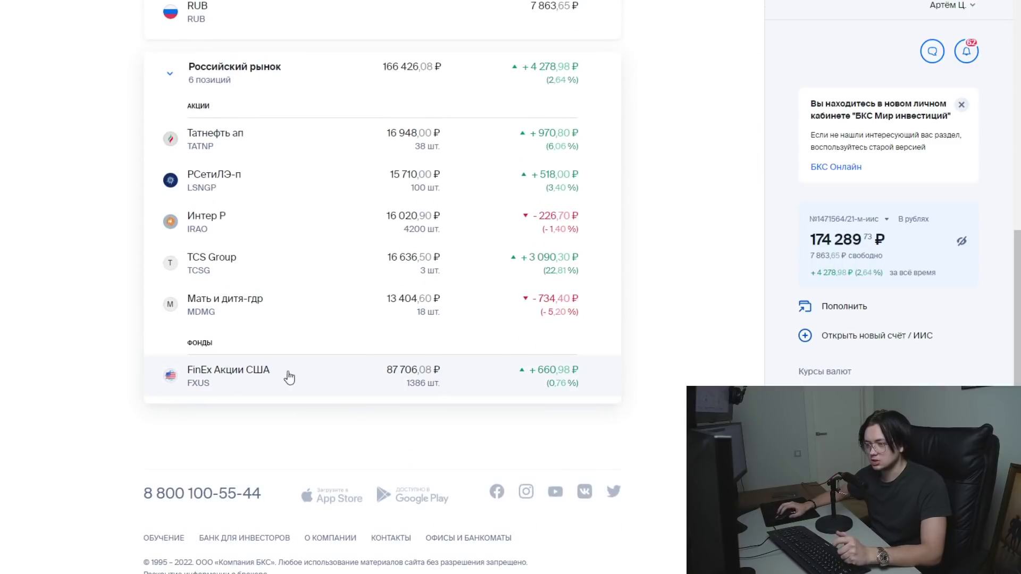
pyautogui.scroll(1, 531, 330)
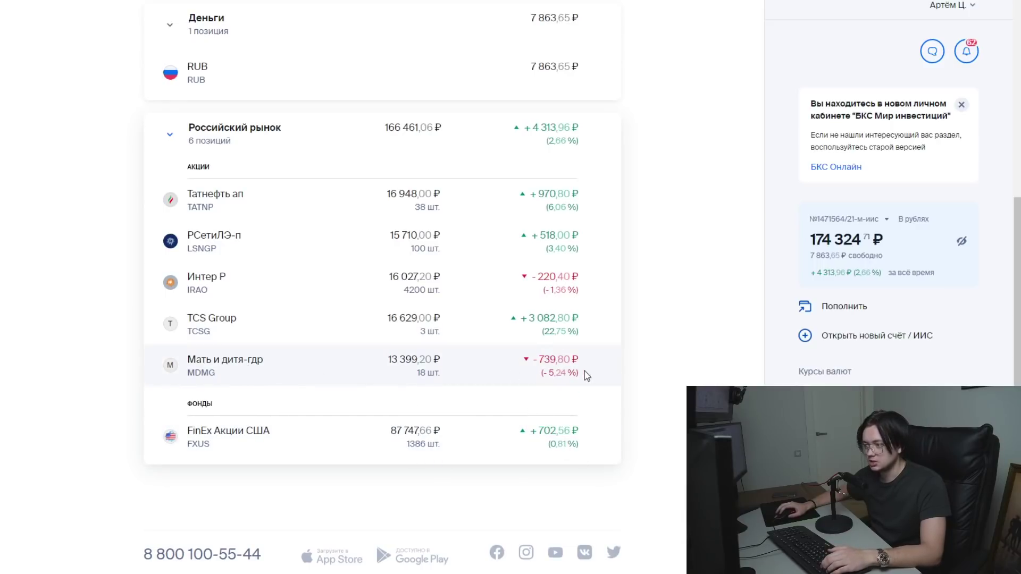
pyautogui.doubleClick(553, 331)
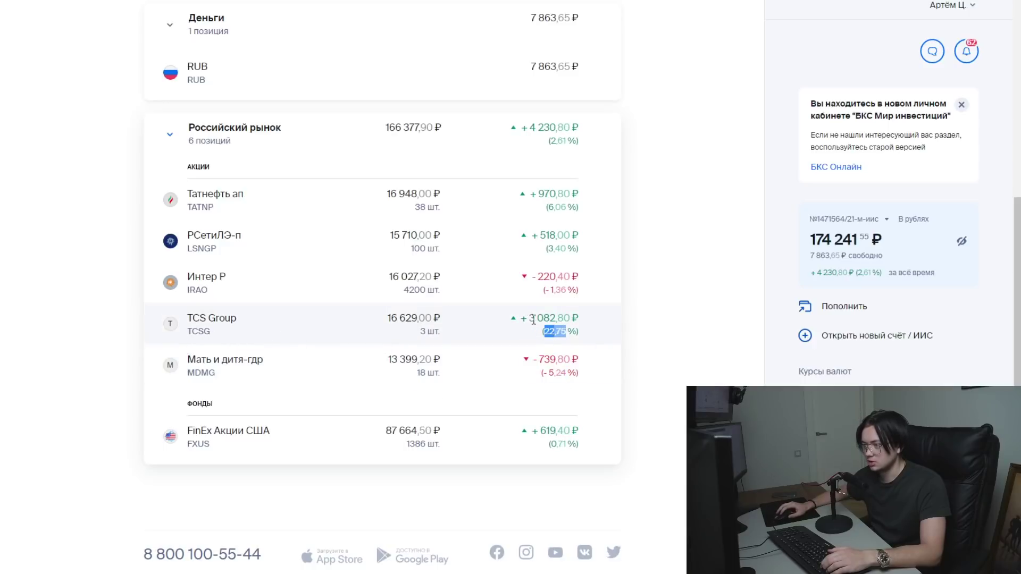
pyautogui.hotkey('ctrl', 'Tab')
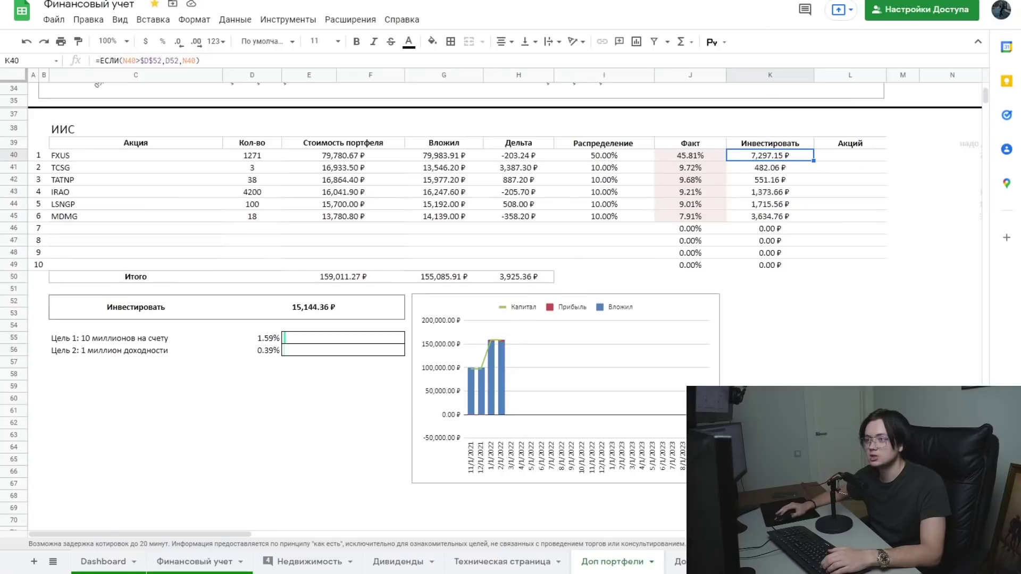
# - Review the planned investment amounts for TCSG, TATNP, IRAO and MDMG in the ИИС table
pyautogui.click(748, 168)
pyautogui.click(746, 181)
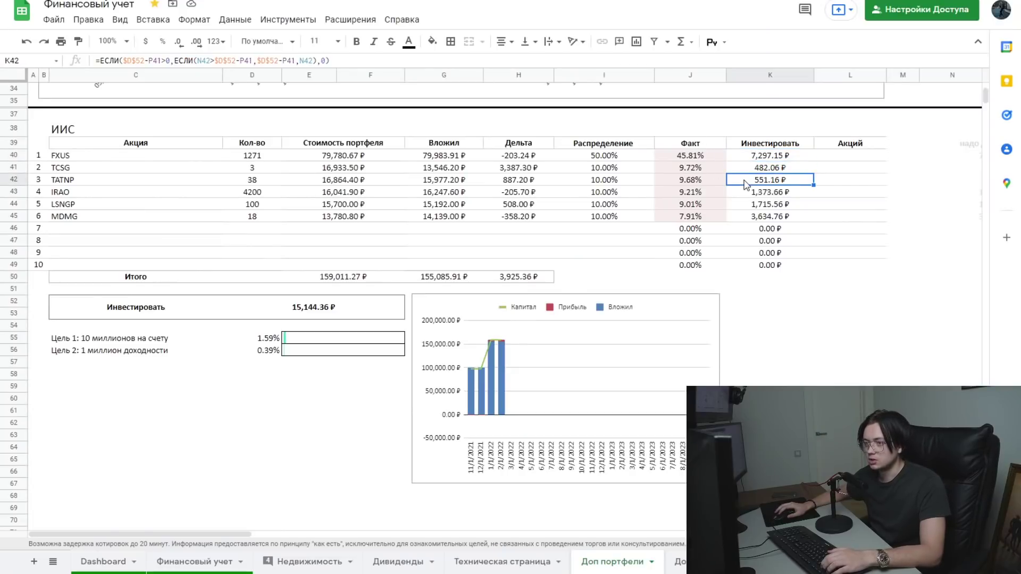
pyautogui.click(753, 197)
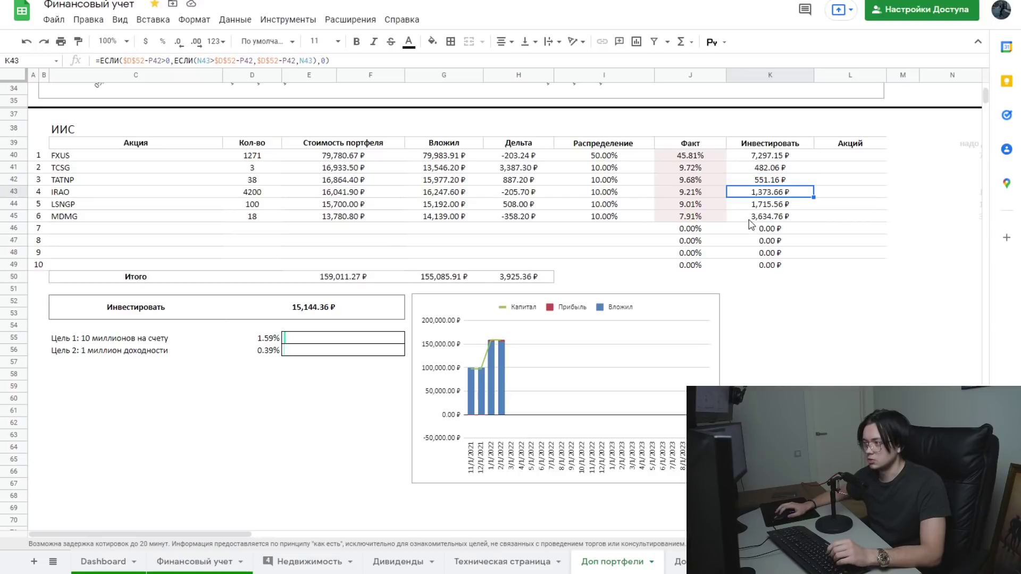
pyautogui.click(752, 218)
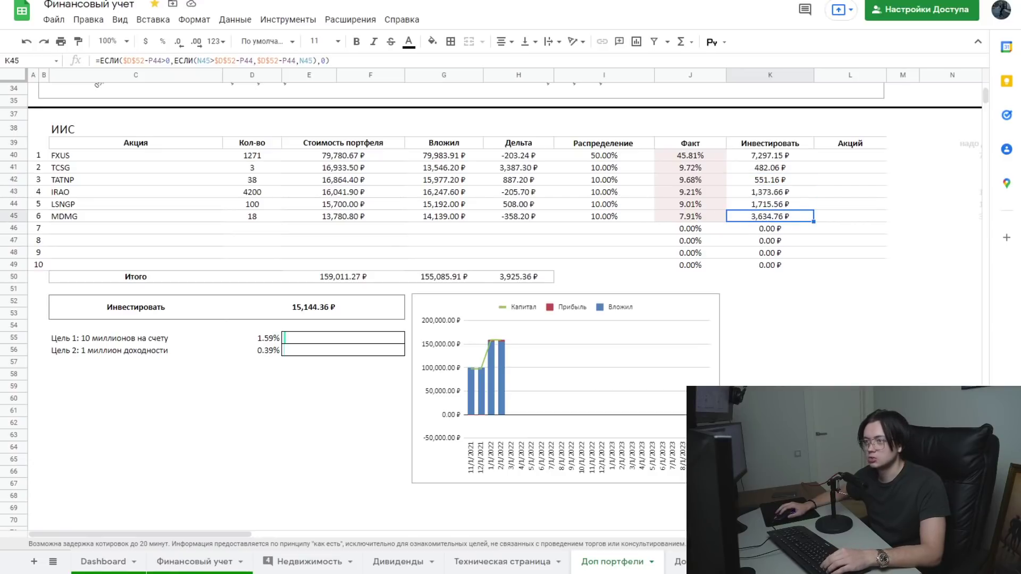
# - Switch to БКС, open the MDMG stock's details and examine its one-week price chart and purchase marker
pyautogui.hotkey('ctrl', 'Tab')
pyautogui.click(244, 358)
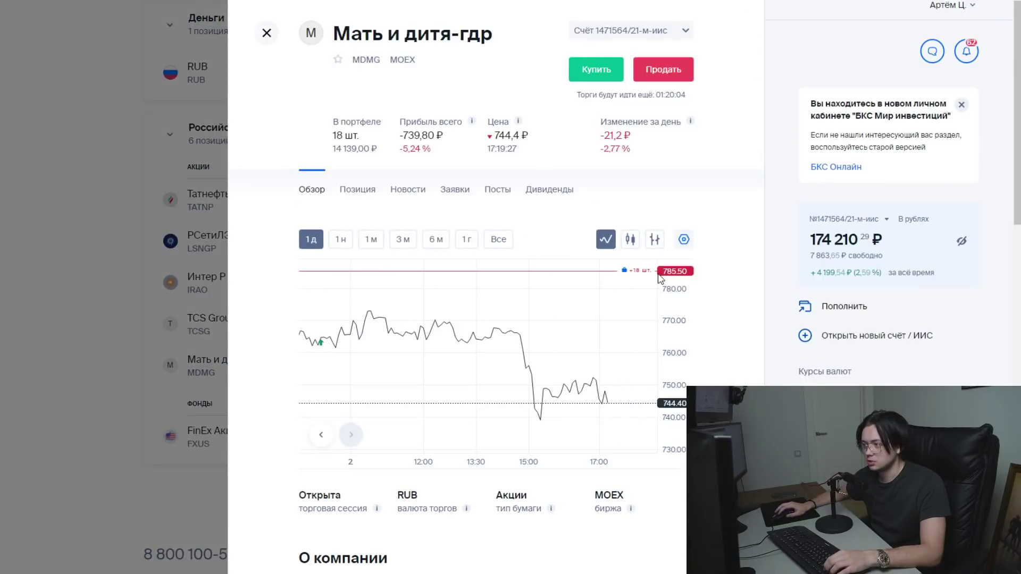
pyautogui.click(343, 242)
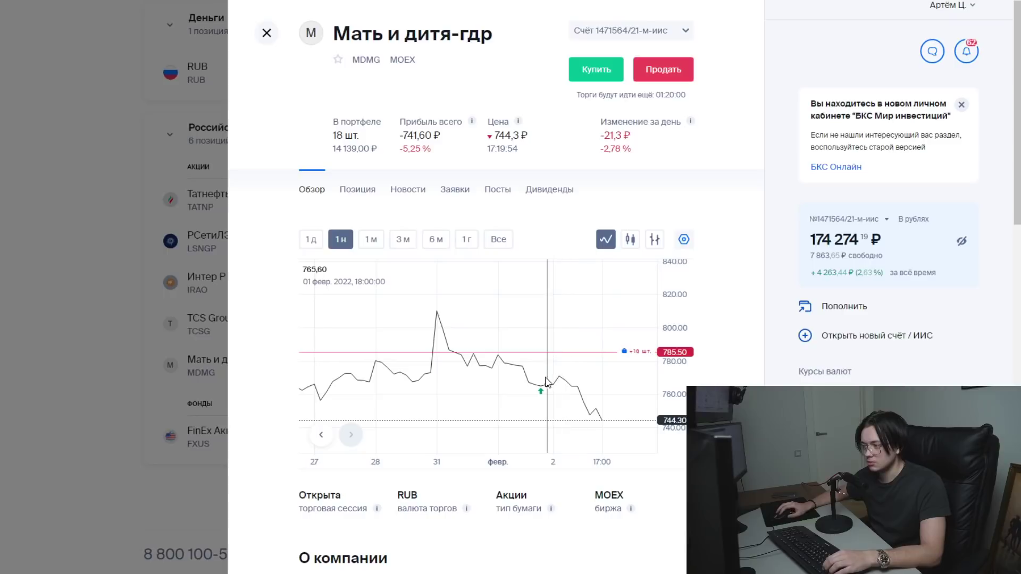
pyautogui.moveTo(541, 392)
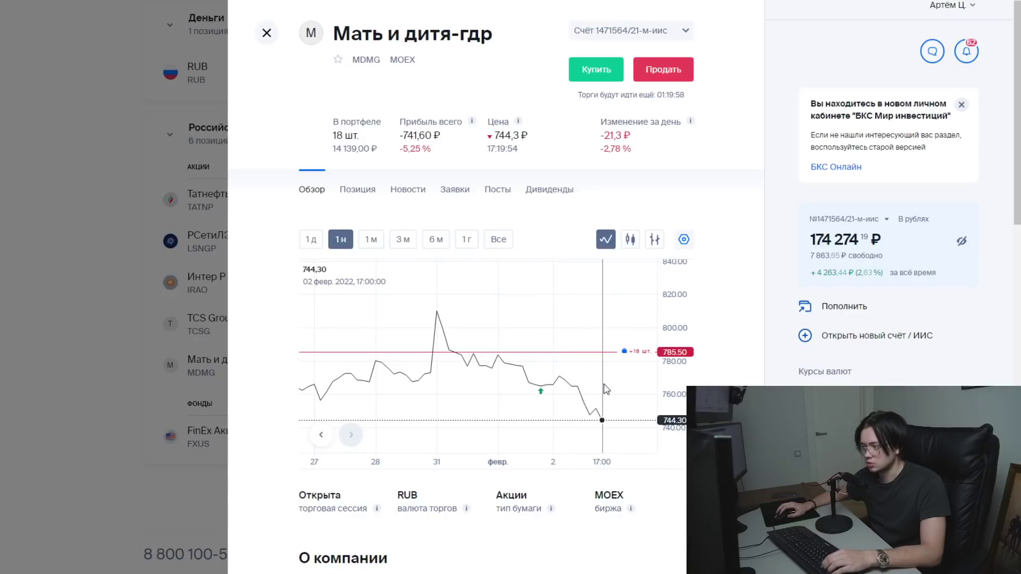
# - Open a market buy order for MDMG, compare it with the spreadsheet amount and set the quantity to 5 lots
pyautogui.click(588, 78)
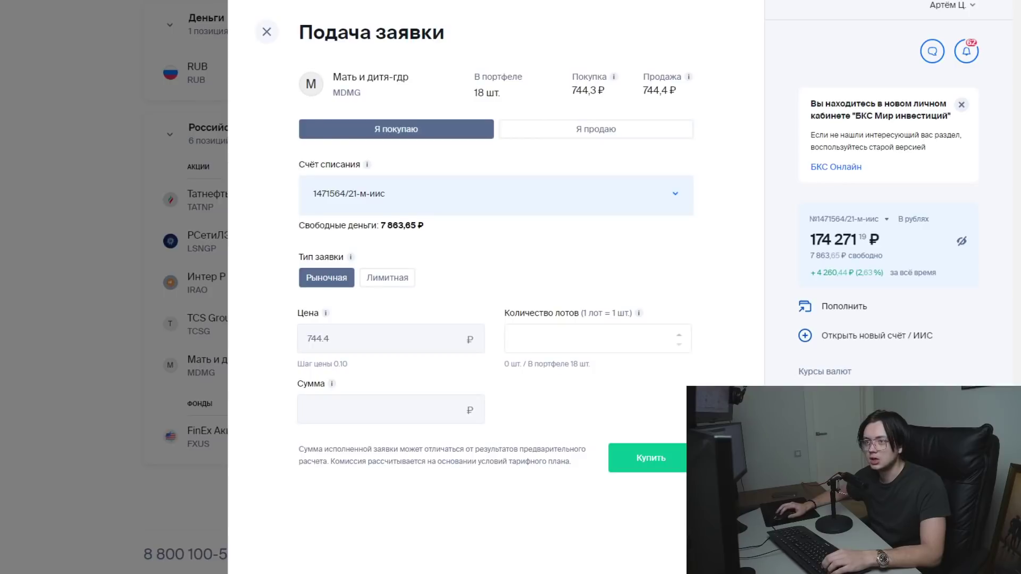
pyautogui.hotkey('alt', 'Tab')
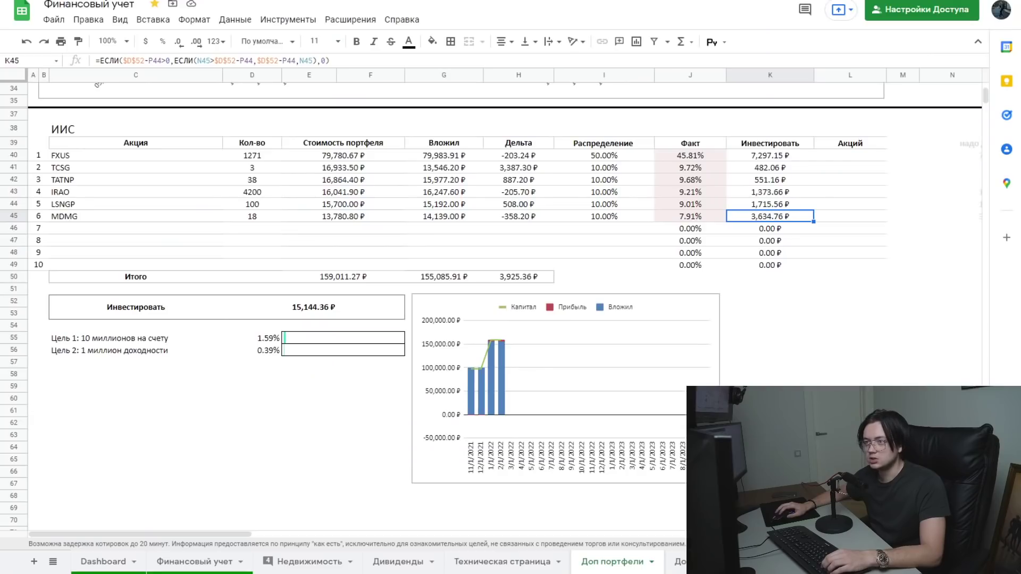
pyautogui.hotkey('alt', 'Tab')
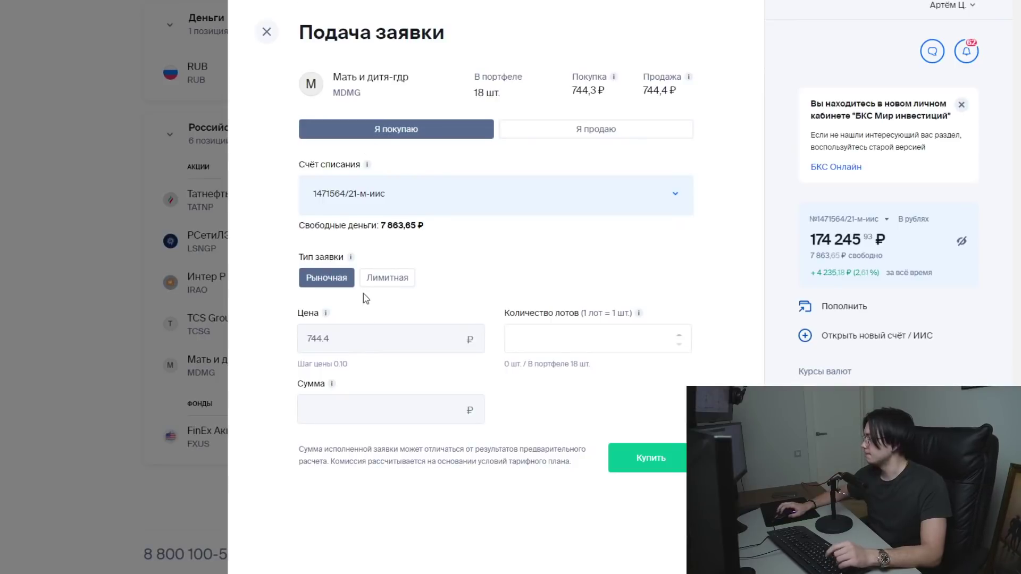
pyautogui.click(575, 340)
pyautogui.write('1')
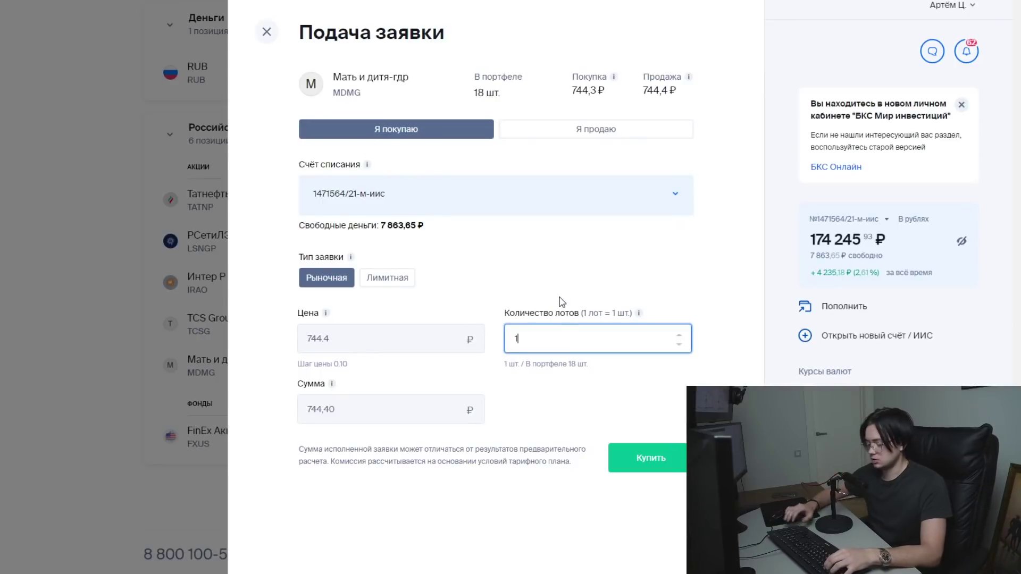
pyautogui.press('BackSpace')
pyautogui.write('5')
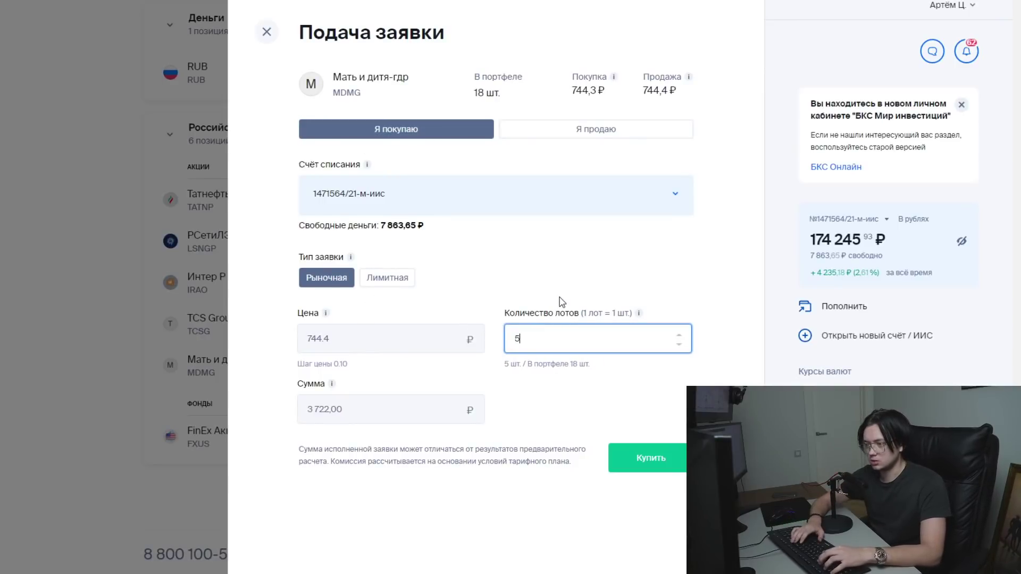
# - Submit the MDMG buy order, check the planned LSNGP amount in the spreadsheet and close the order information
pyautogui.click(658, 463)
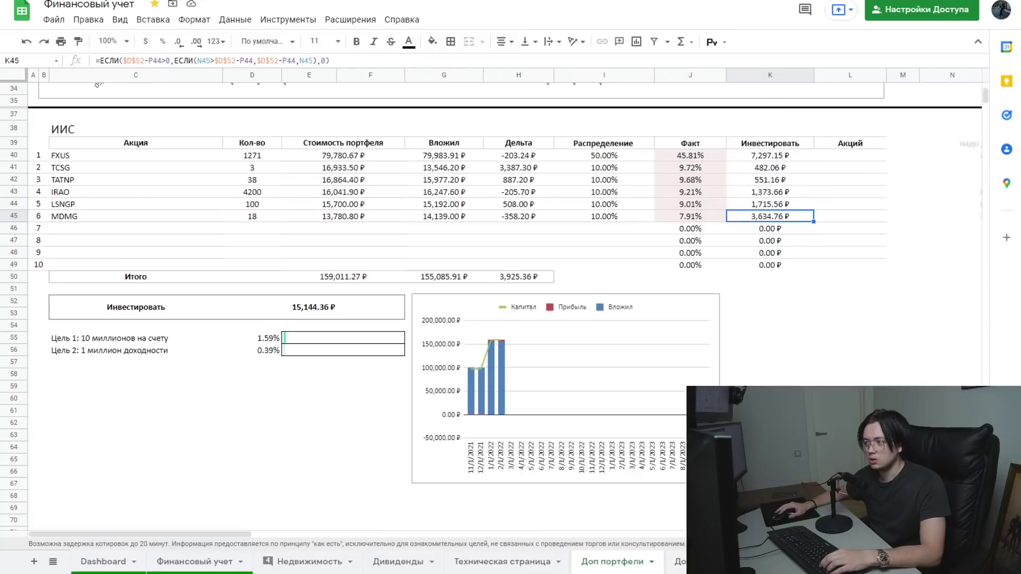
pyautogui.click(787, 207)
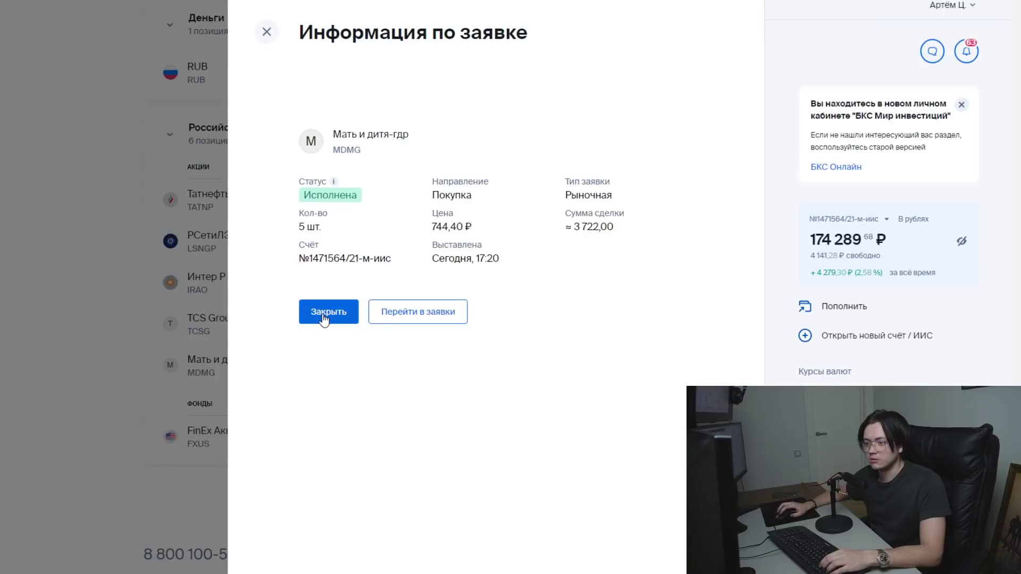
pyautogui.click(326, 312)
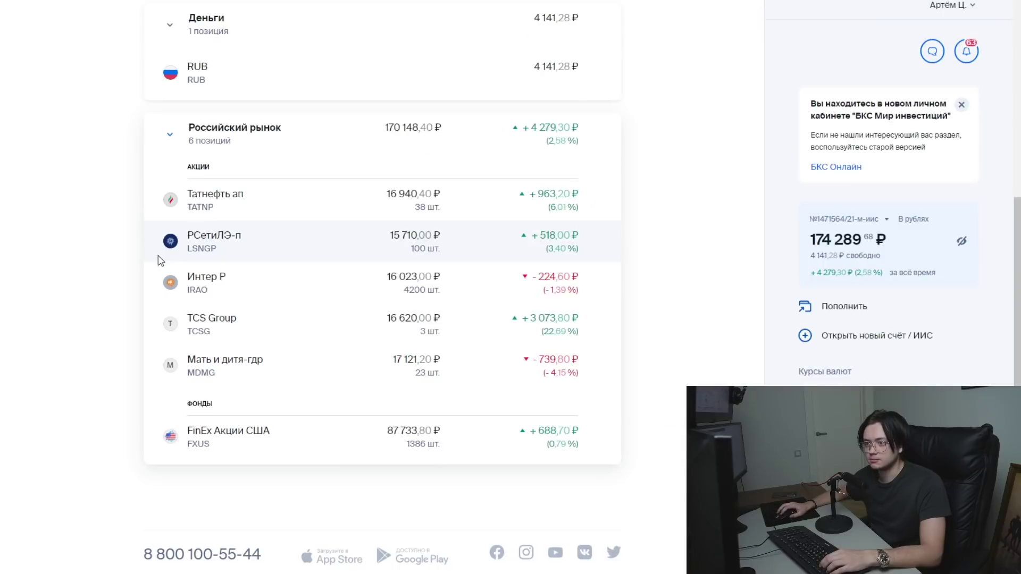
# - Buy 1 lot of LSNGP at market after comparing with the spreadsheet amount, and return to the portfolio
pyautogui.click(262, 247)
pyautogui.click(593, 77)
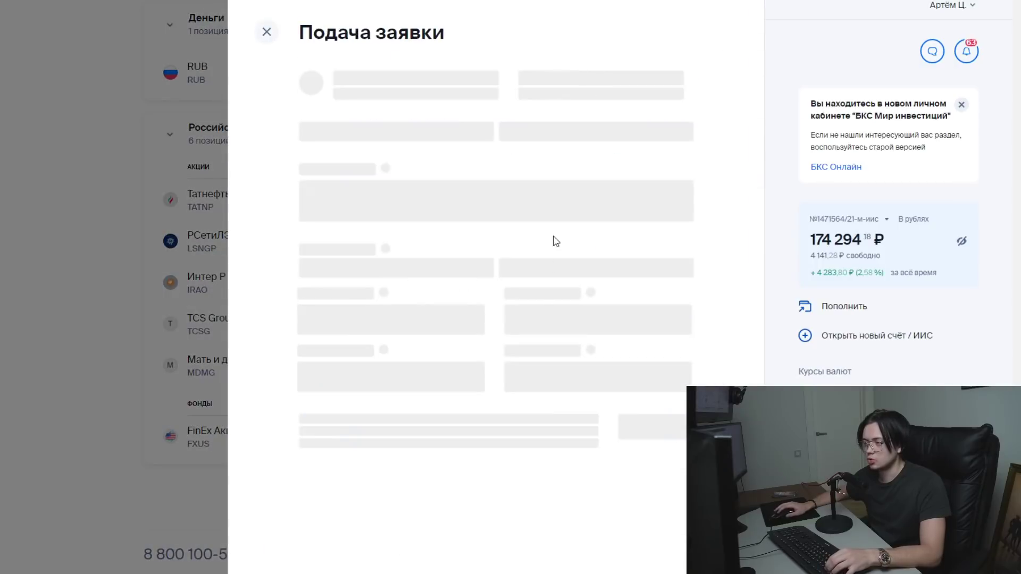
pyautogui.click(587, 329)
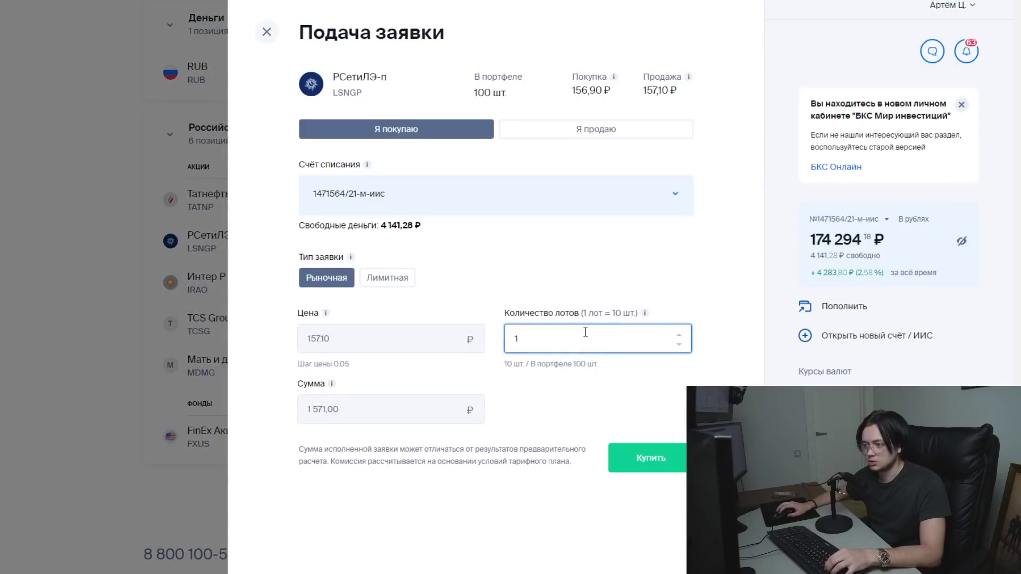
pyautogui.hotkey('ctrl', 'Tab')
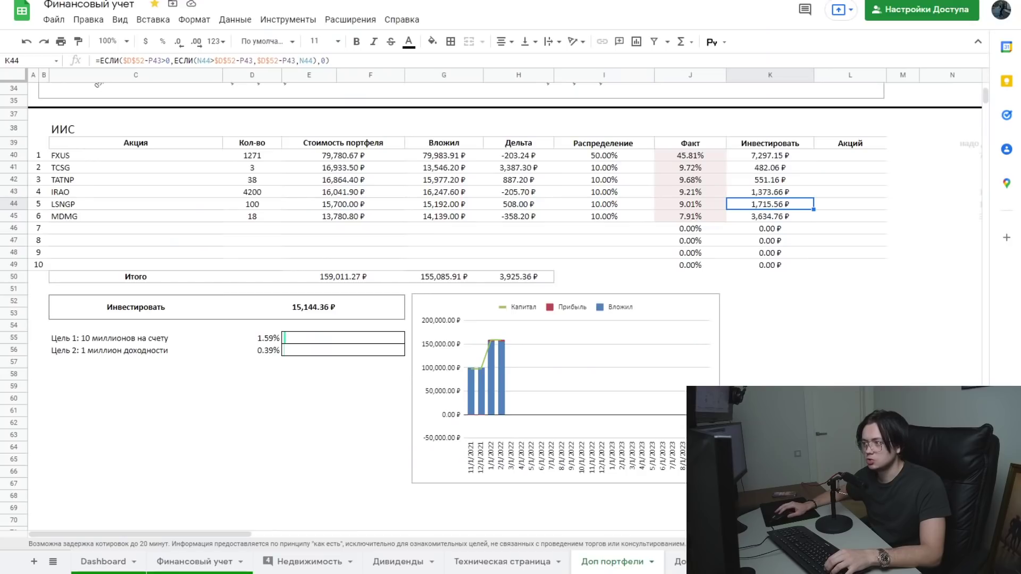
pyautogui.hotkey('ctrl', 'Tab')
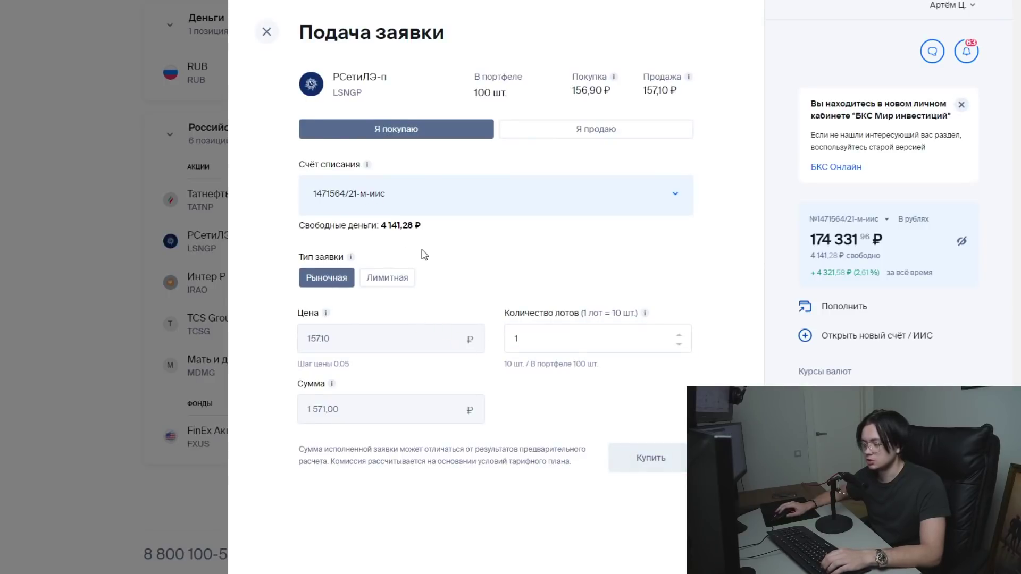
pyautogui.press('Return')
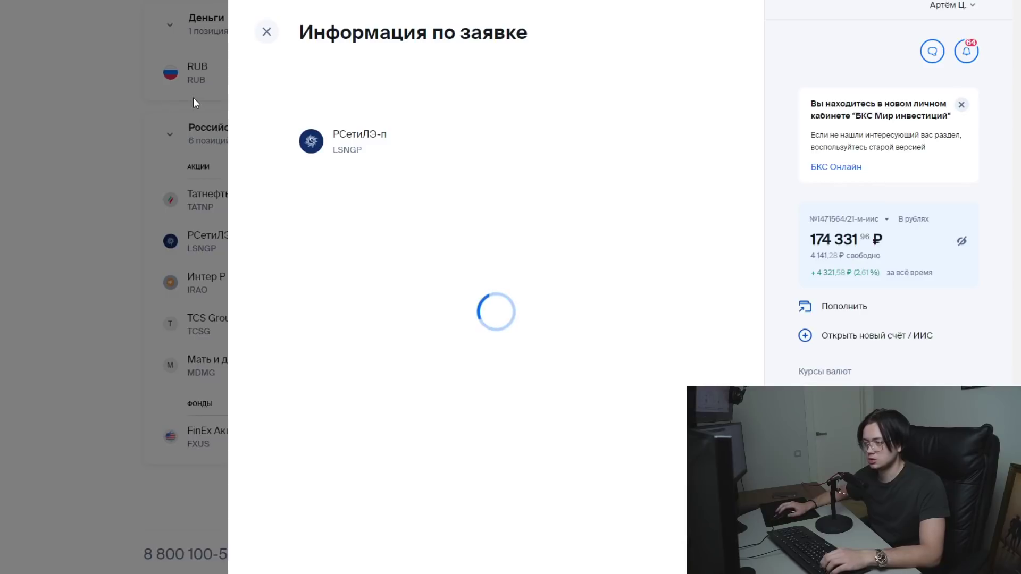
pyautogui.click(189, 103)
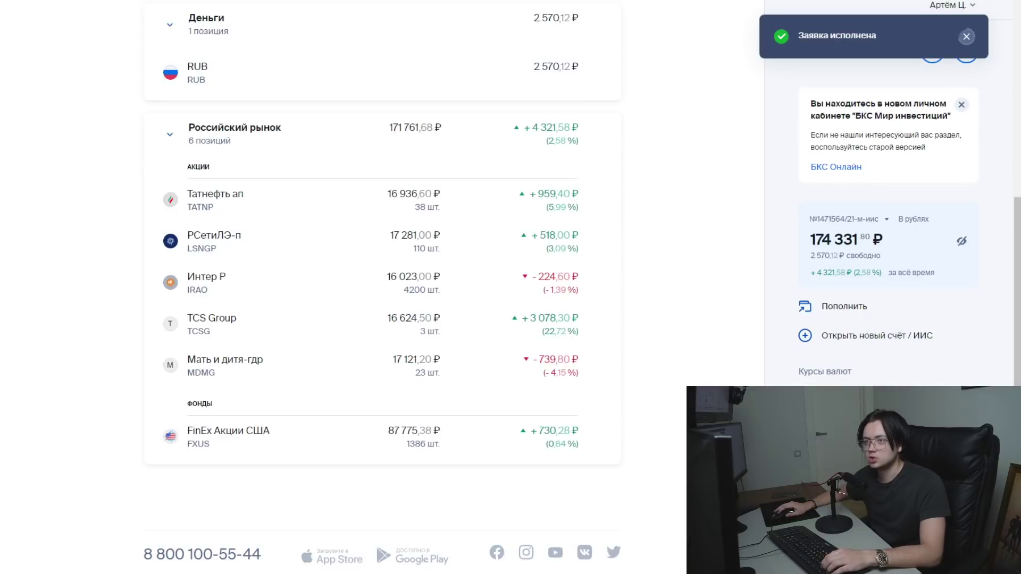
# - Check the planned IRAO amount in the spreadsheet, then examine the stock's one-month and three-month price charts in БКС
pyautogui.hotkey('ctrl', 'Tab')
pyautogui.click(755, 192)
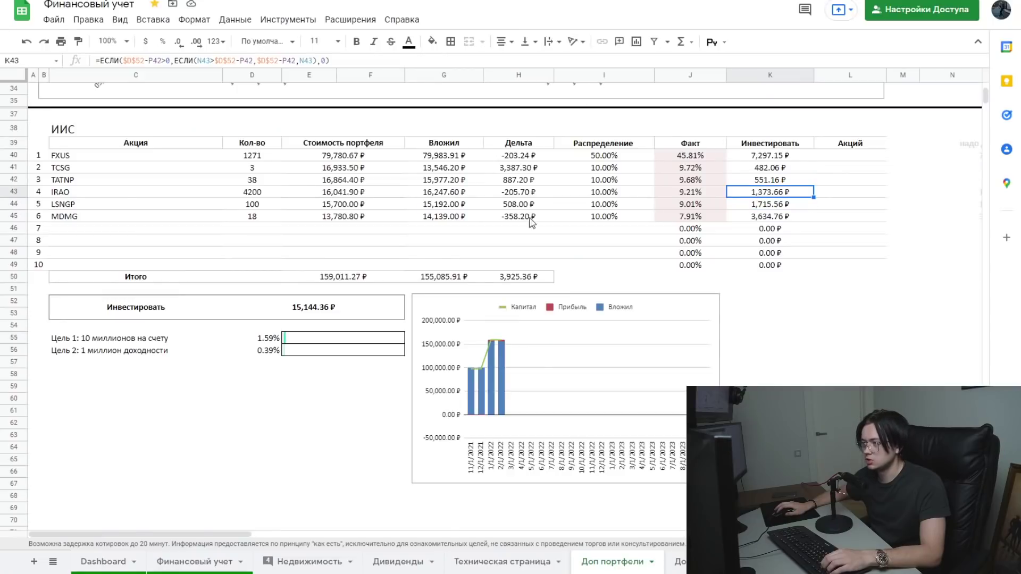
pyautogui.hotkey('ctrl', 'Tab')
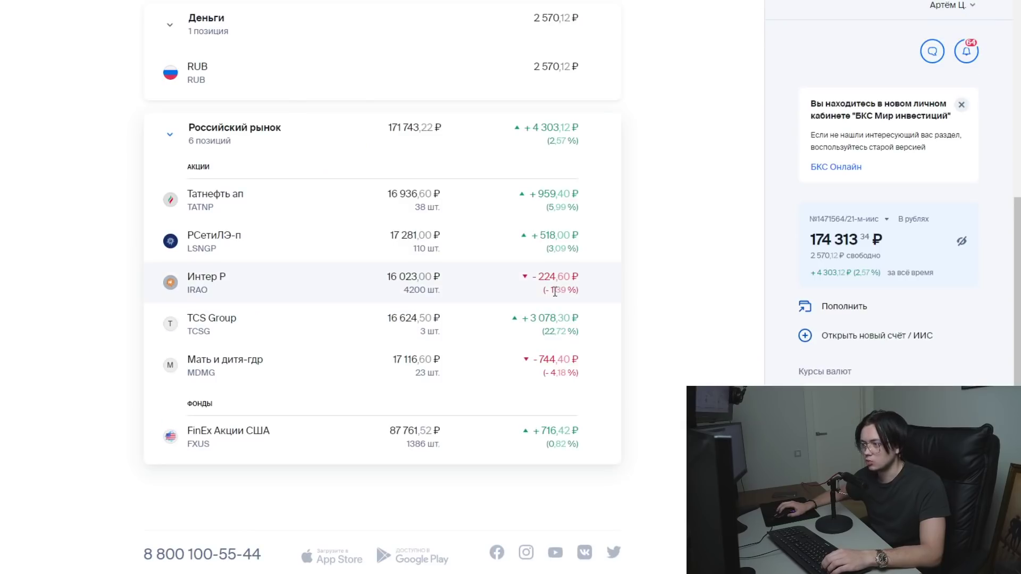
pyautogui.click(289, 294)
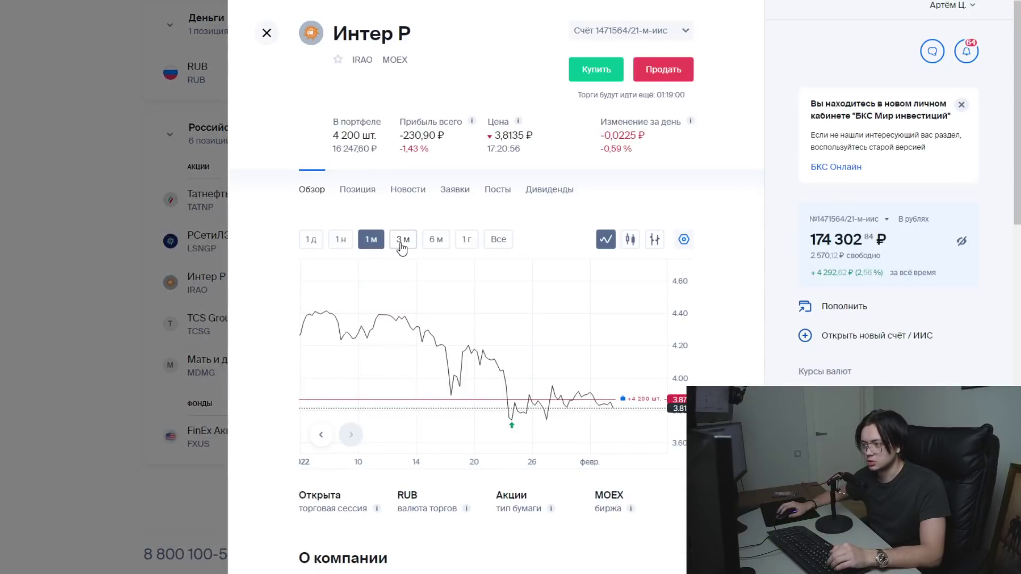
pyautogui.moveTo(499, 400)
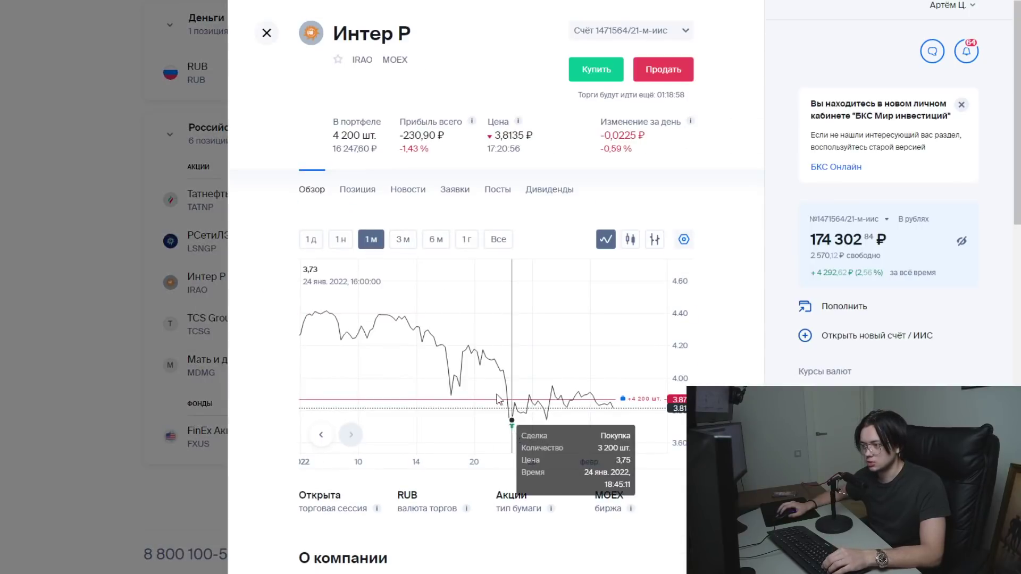
pyautogui.click(414, 242)
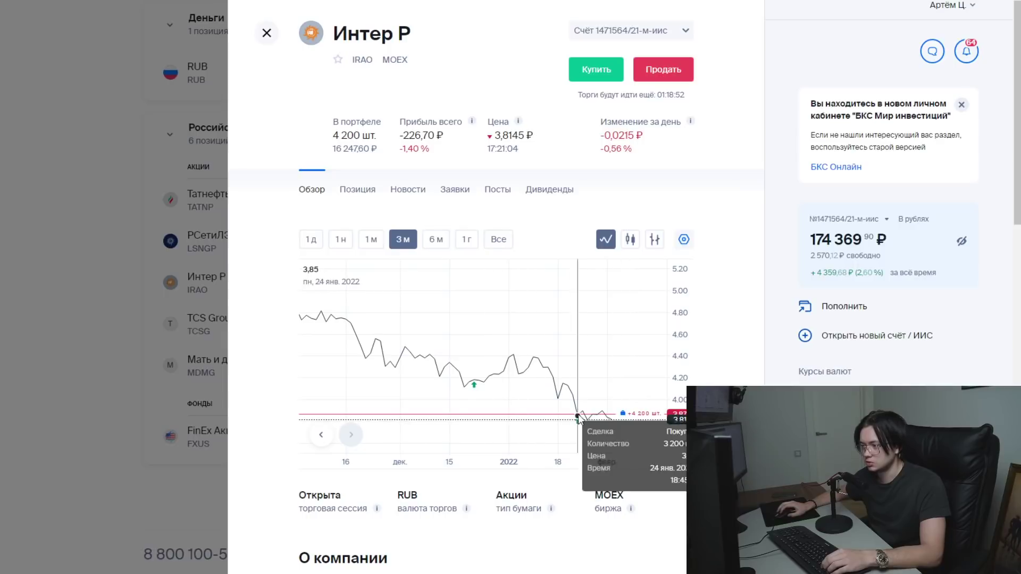
# - Open a market buy order for IRAO and set the quantity to 4 lots to suit the planned spreadsheet amount
pyautogui.click(590, 73)
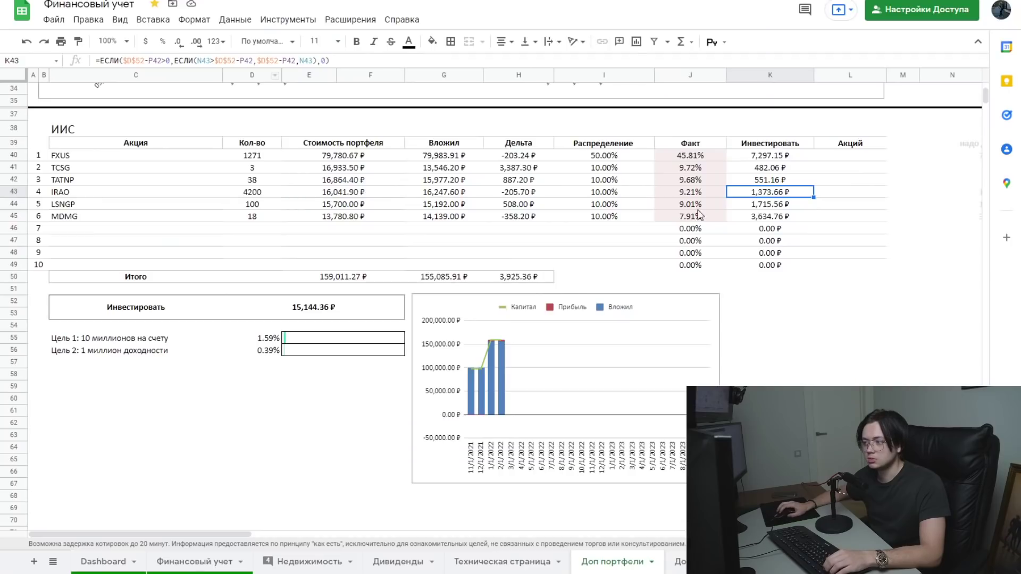
pyautogui.hotkey('alt', 'Tab')
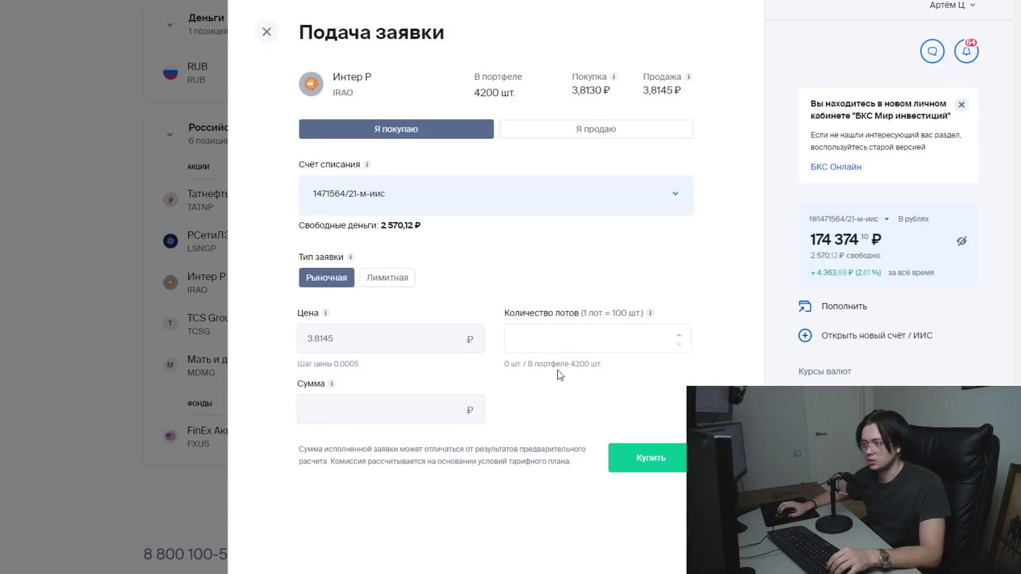
pyautogui.click(562, 338)
pyautogui.write('1')
pyautogui.press('BackSpace')
pyautogui.write('3')
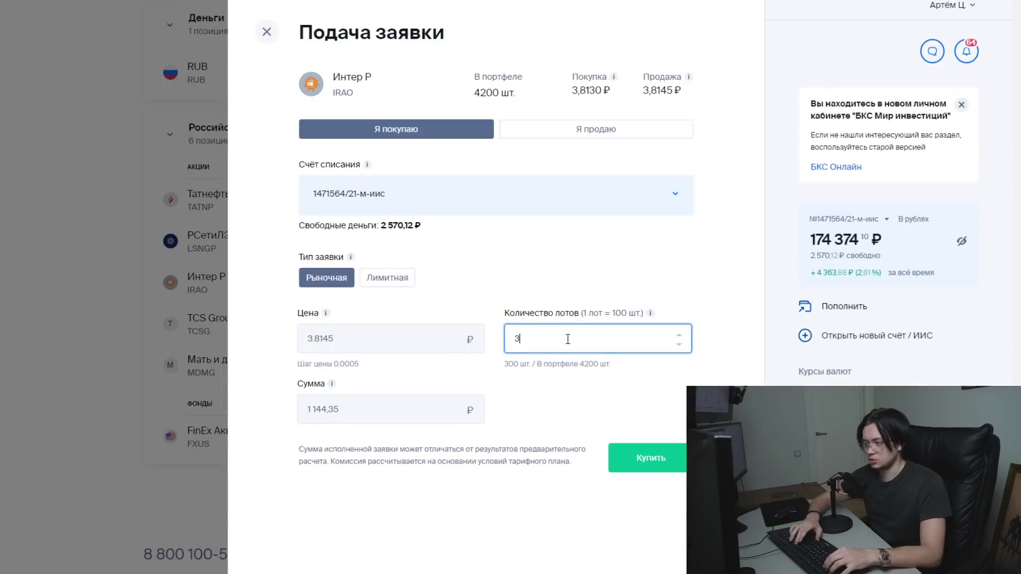
pyautogui.press('BackSpace')
pyautogui.write('4')
pyautogui.press('BackSpace')
pyautogui.write('3')
pyautogui.press('BackSpace')
pyautogui.write('4')
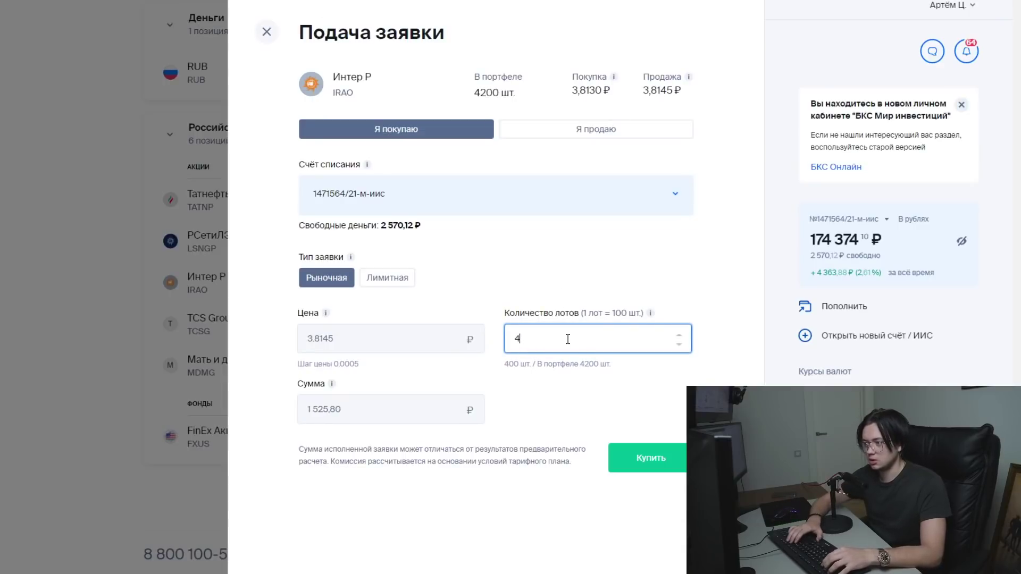
# - Submit the IRAO buy order, then close the order information and return to the portfolio
pyautogui.click(649, 462)
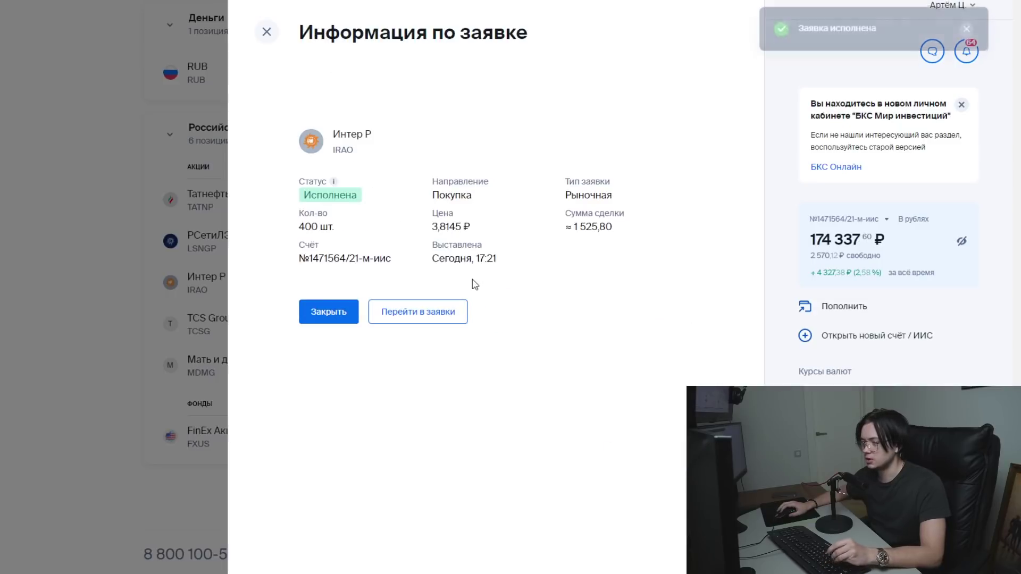
pyautogui.click(304, 314)
pyautogui.click(206, 273)
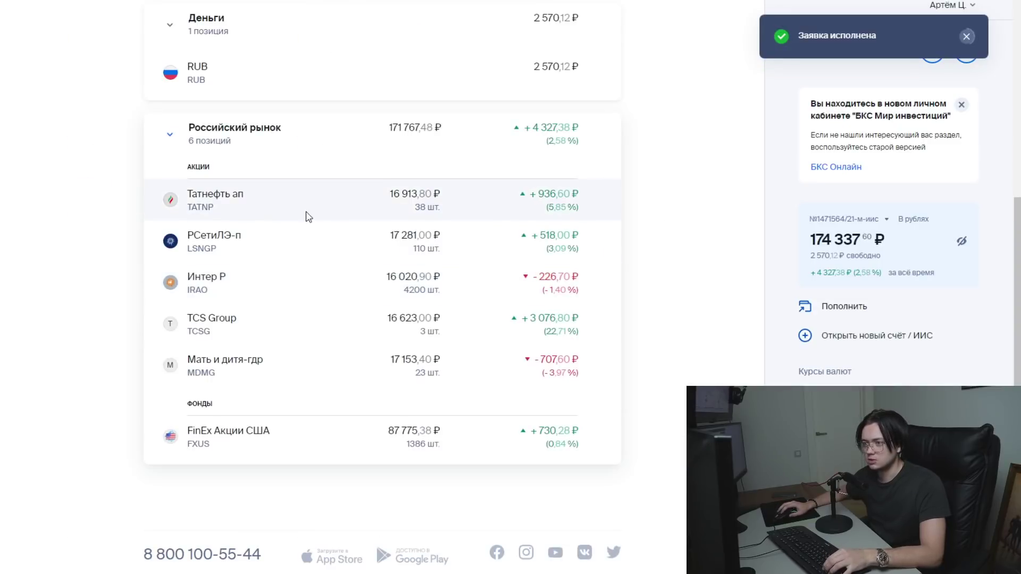
# - Examine TCS Group's price chart, open and close its buy order form, and reopen the stock's details
pyautogui.click(245, 322)
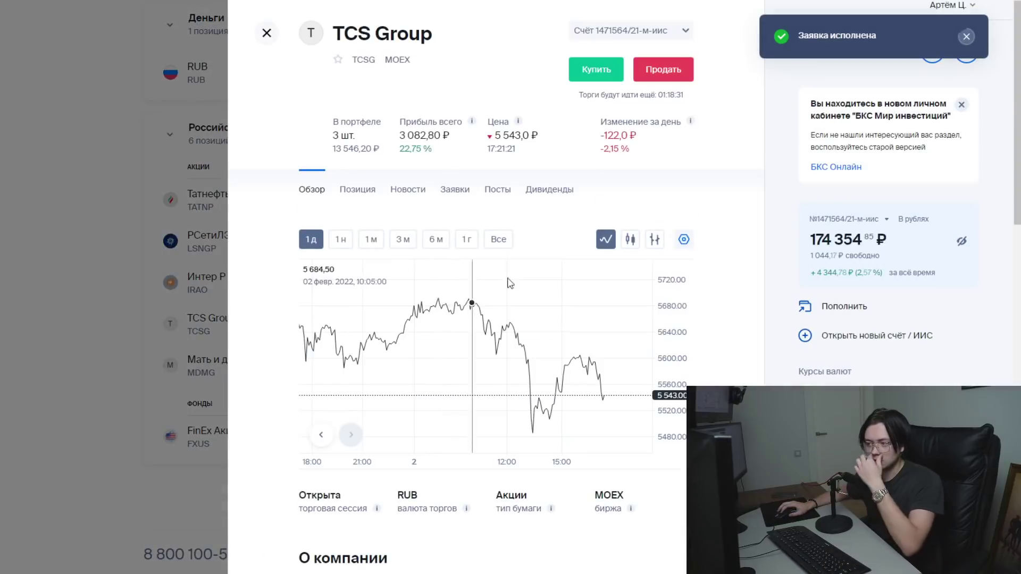
pyautogui.click(596, 67)
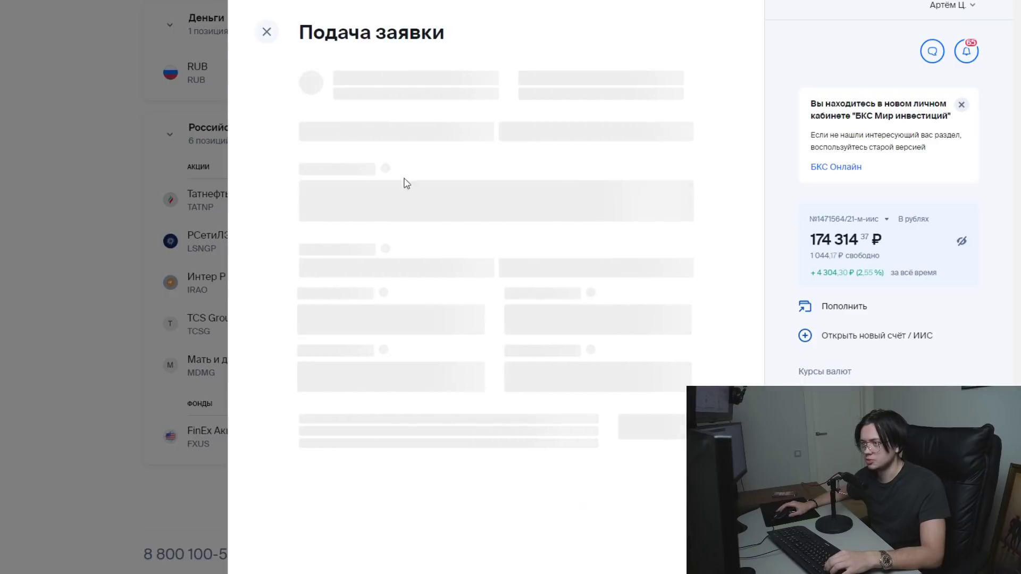
pyautogui.click(266, 34)
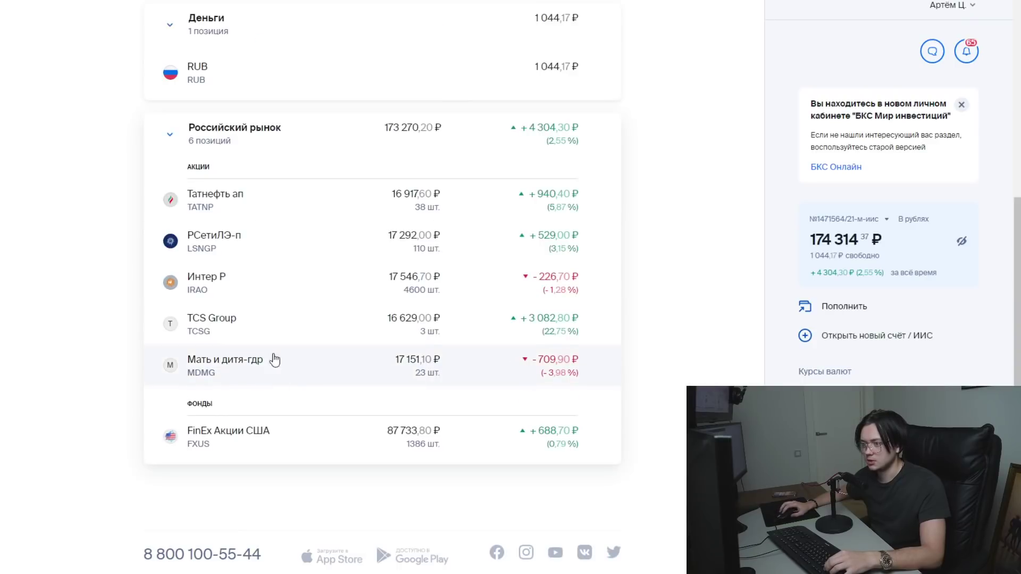
pyautogui.click(268, 322)
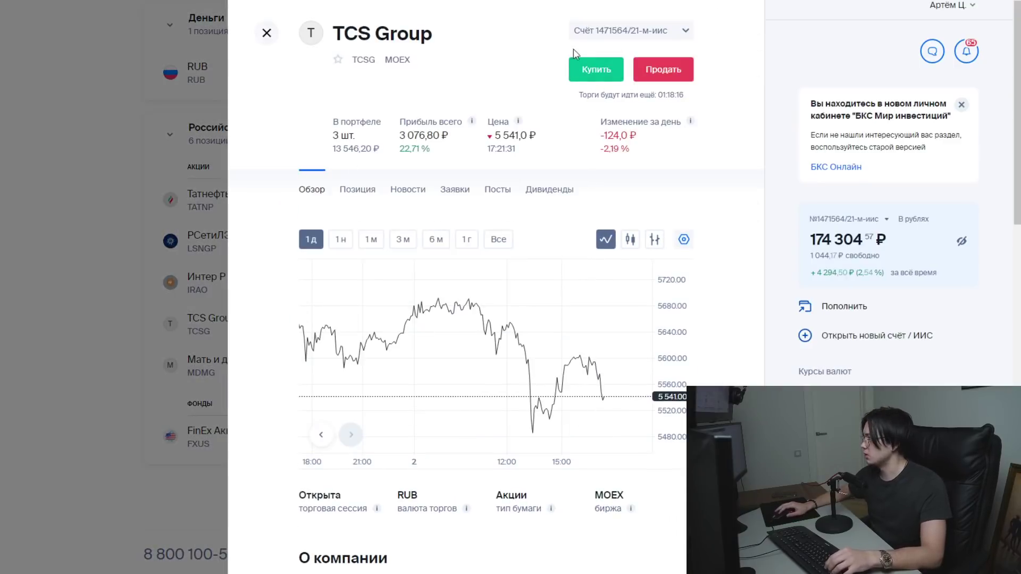
# - Check the cost of one TCS Group lot in the market buy order form, then close the form without submitting
pyautogui.click(578, 64)
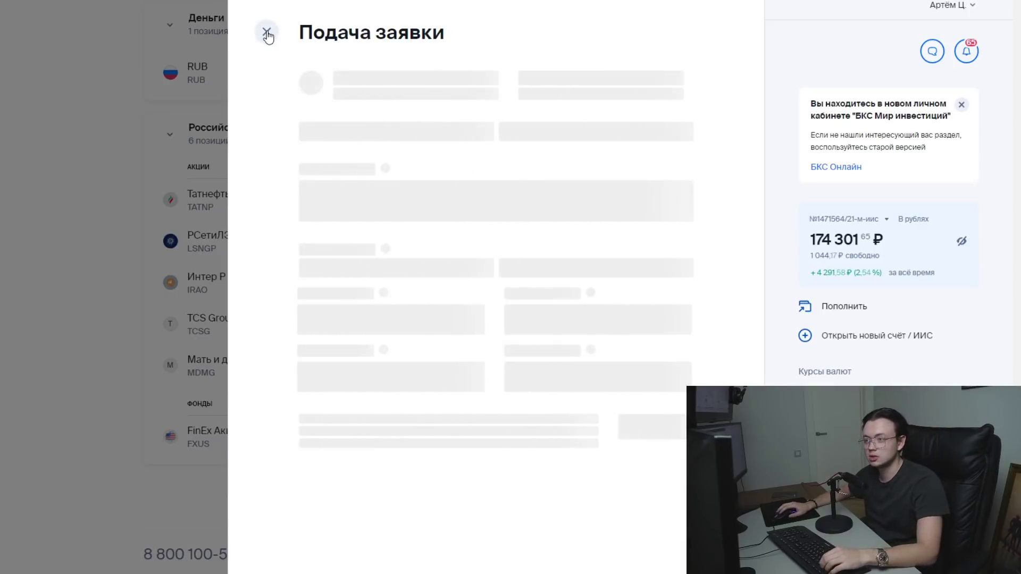
pyautogui.click(267, 36)
pyautogui.click(235, 322)
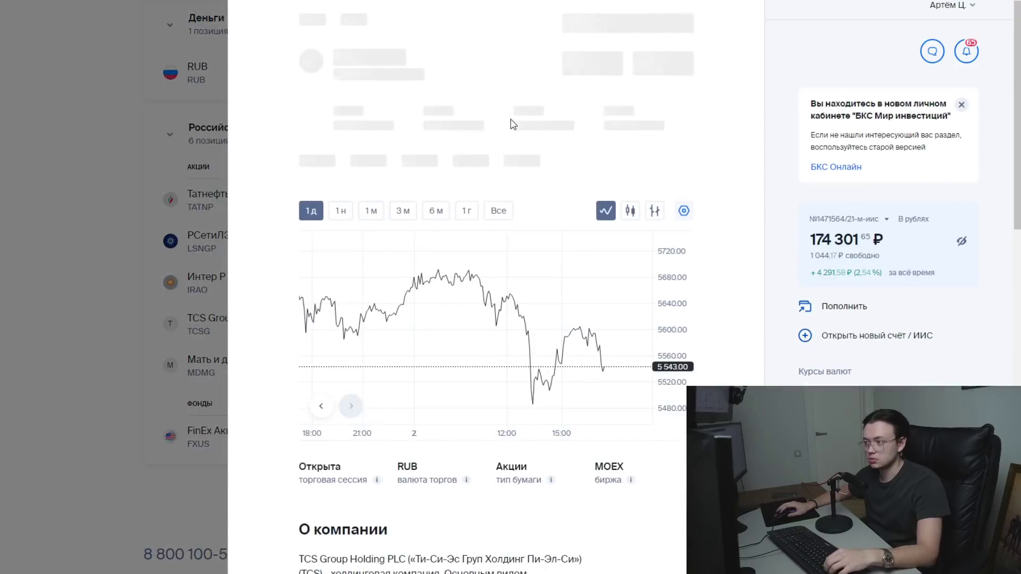
pyautogui.click(592, 69)
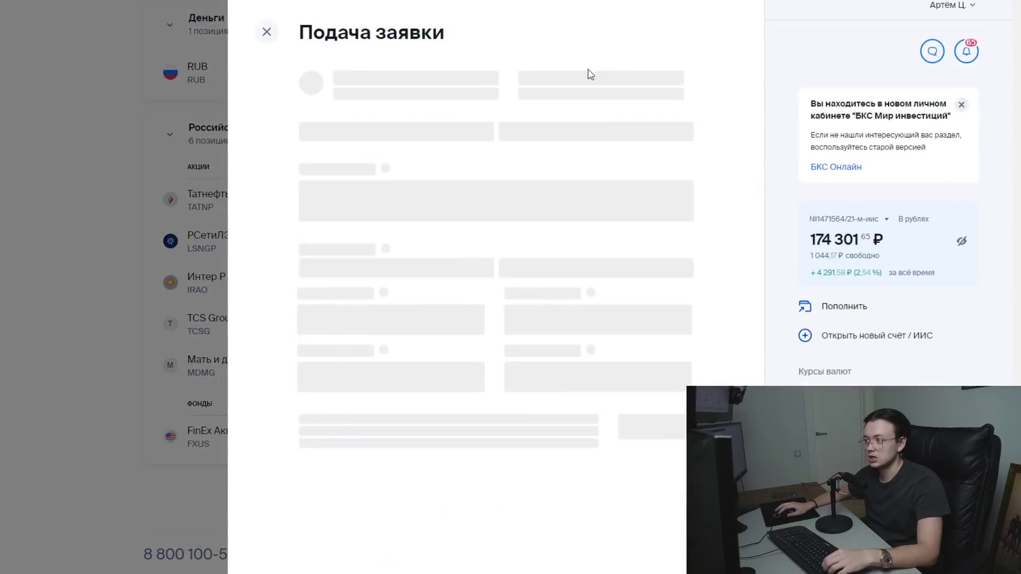
pyautogui.click(582, 343)
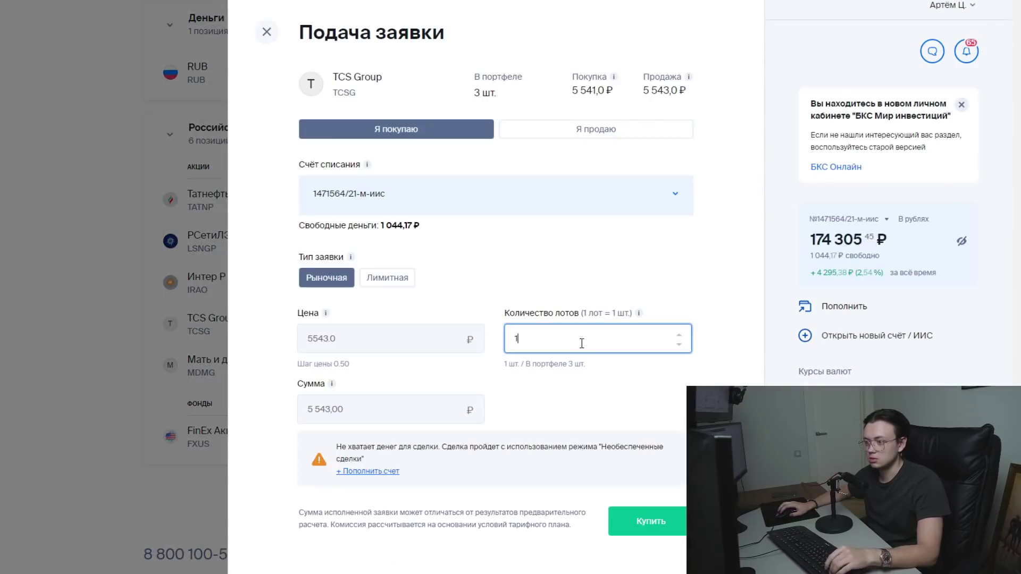
pyautogui.click(158, 97)
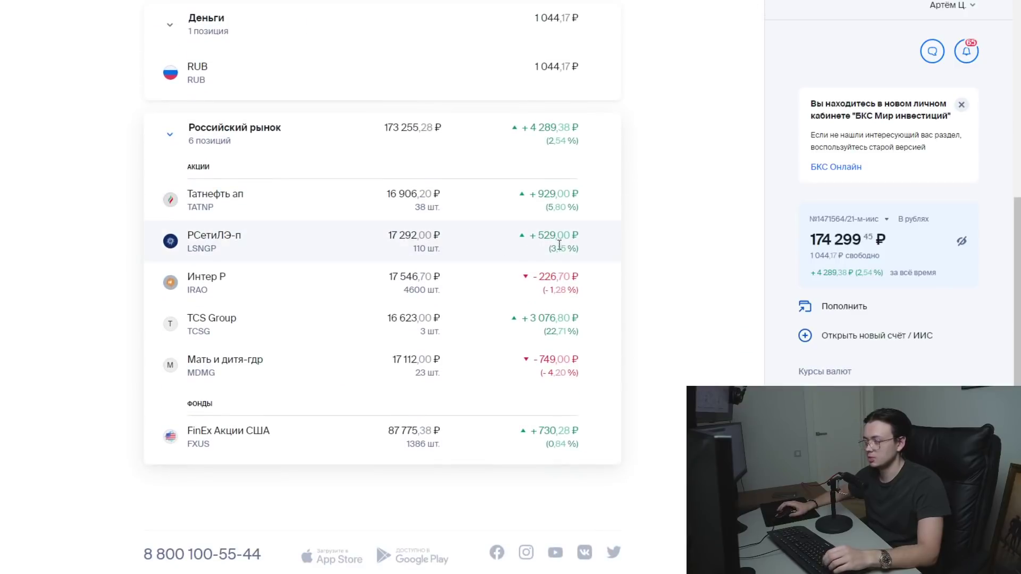
# - Review the ИИС portfolio's total value, free cash and each holding's quantity, value and profit after the purchases
pyautogui.scroll(7, 618, 317)
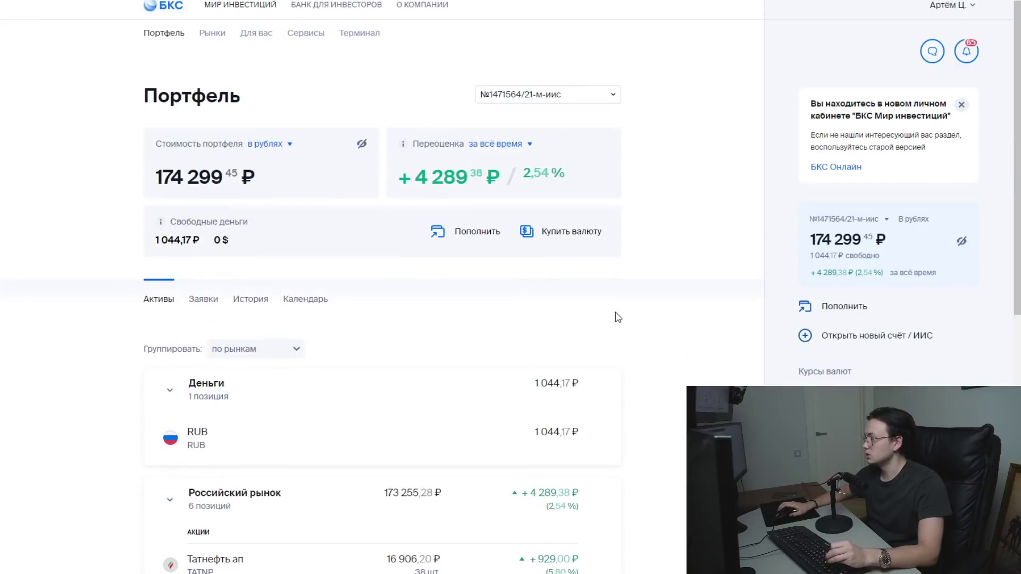
pyautogui.scroll(-6, 617, 317)
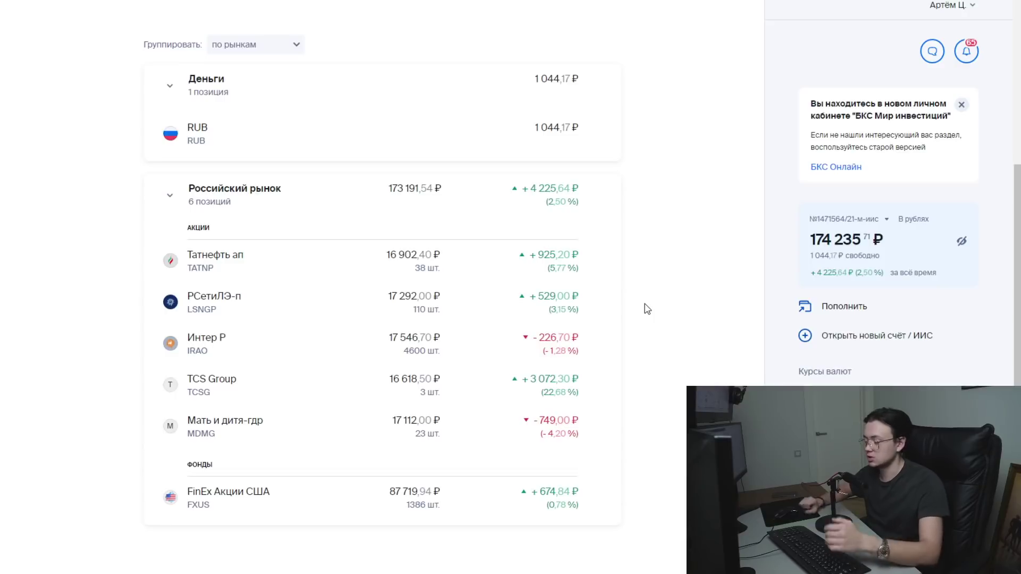
pyautogui.scroll(5, 651, 314)
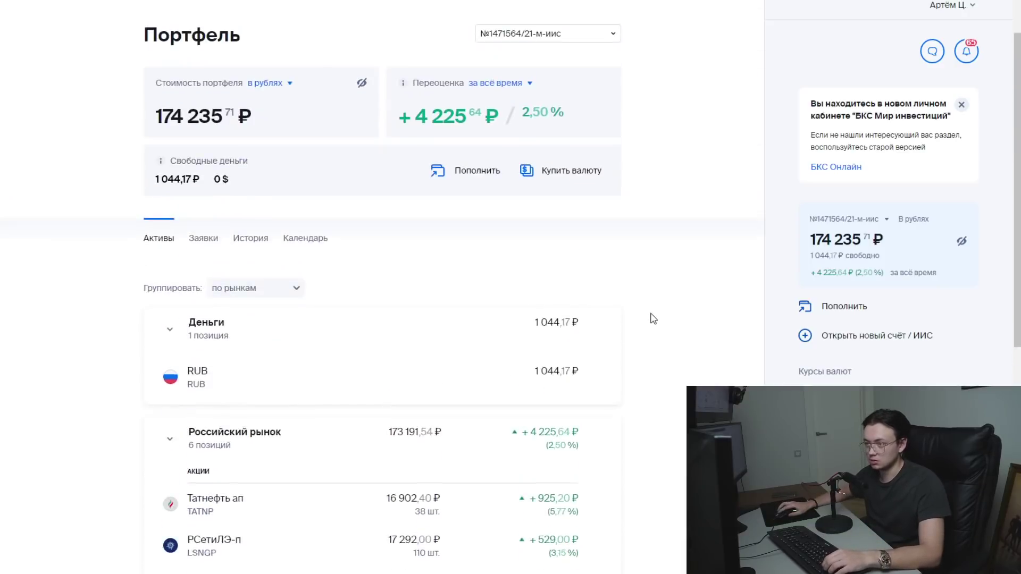
pyautogui.scroll(-7, 650, 314)
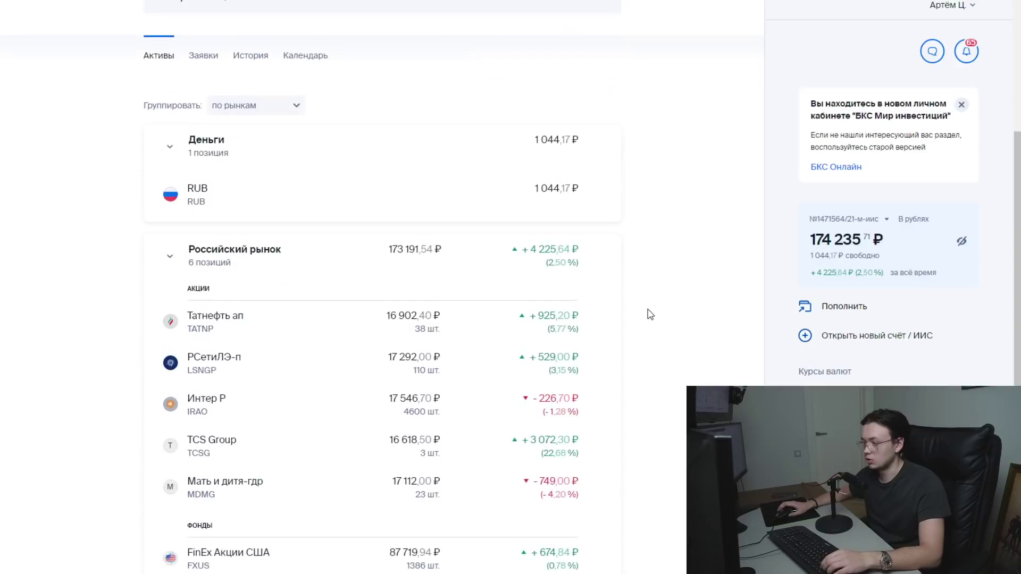
pyautogui.scroll(1, 649, 313)
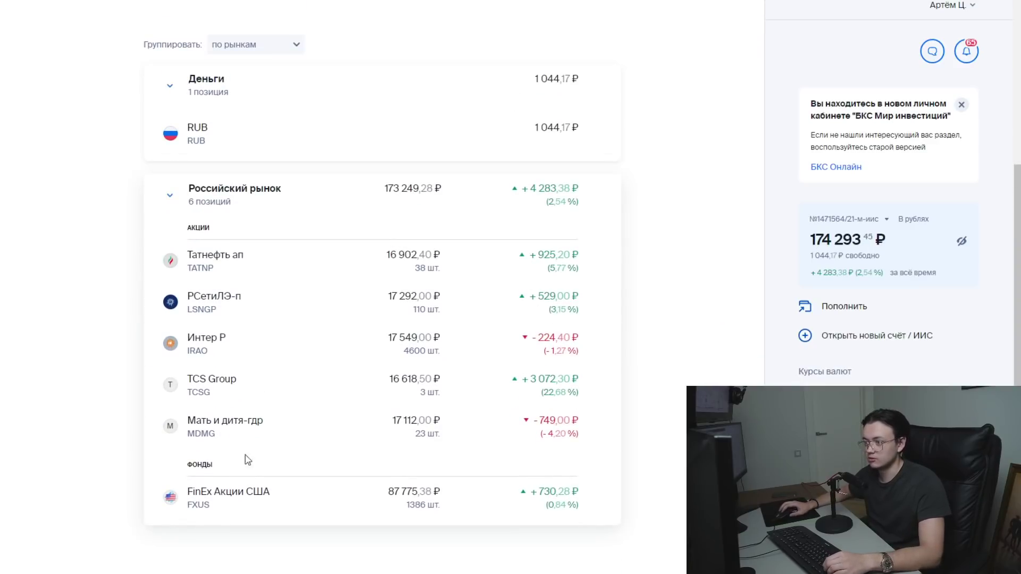
pyautogui.scroll(5, 611, 326)
pyautogui.scroll(-4, 612, 327)
pyautogui.scroll(-3, 612, 327)
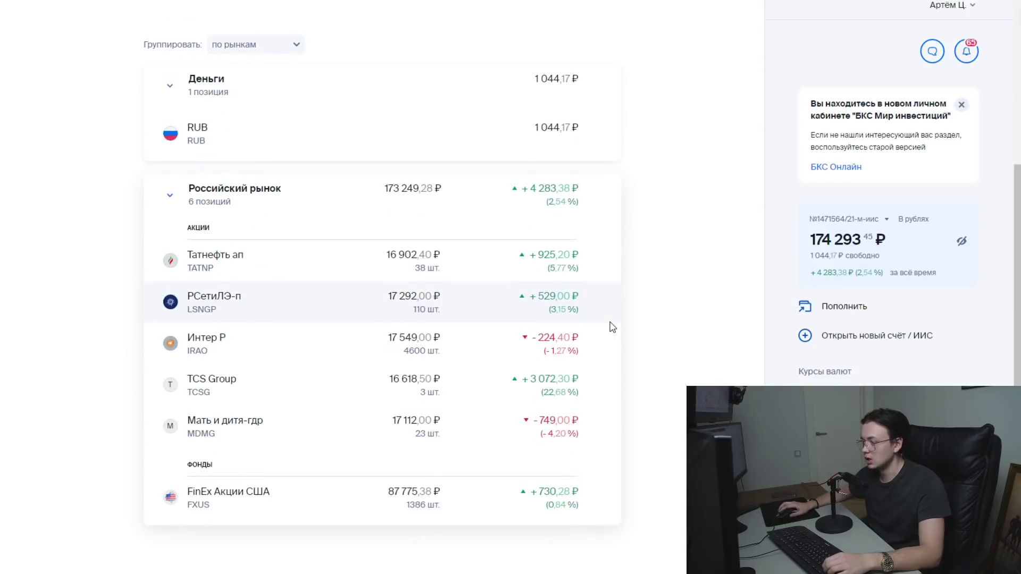
pyautogui.scroll(1, 613, 326)
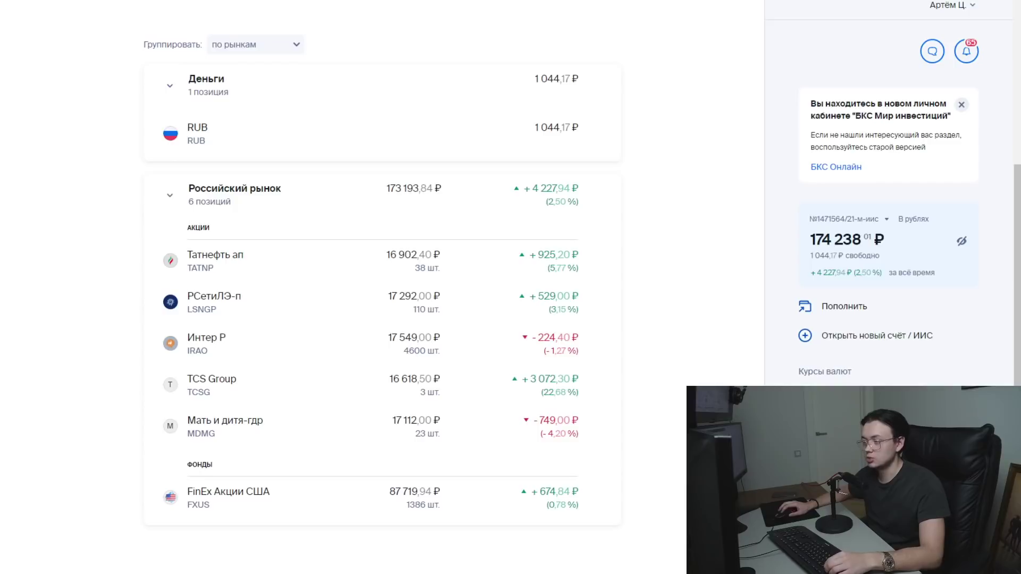
# - View the phone number stage of the БКС account-opening page, then return to the portfolio and re-examine its summary and holdings
pyautogui.press('Return')
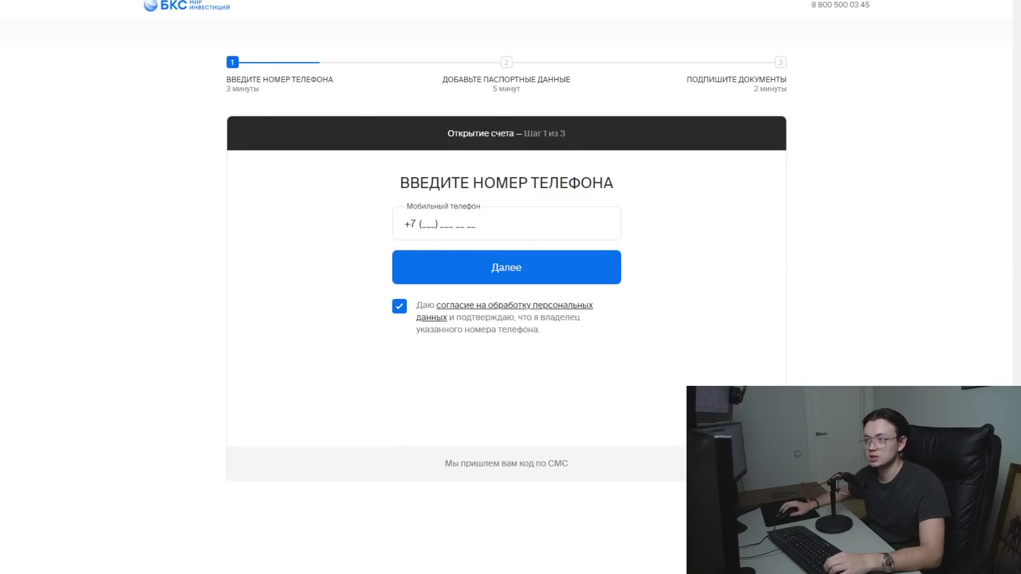
pyautogui.hotkey('alt', 'Left')
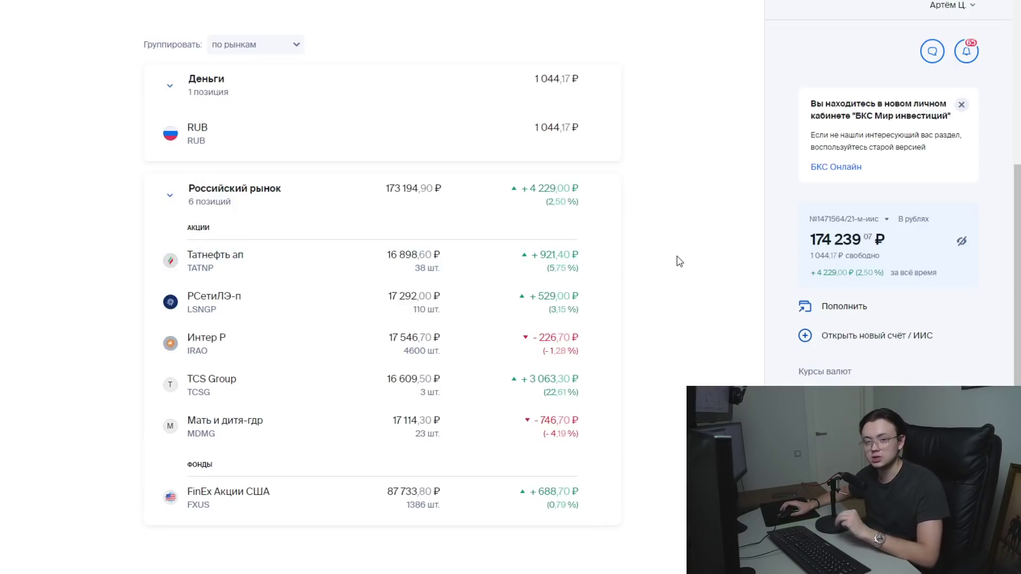
pyautogui.scroll(2, 679, 260)
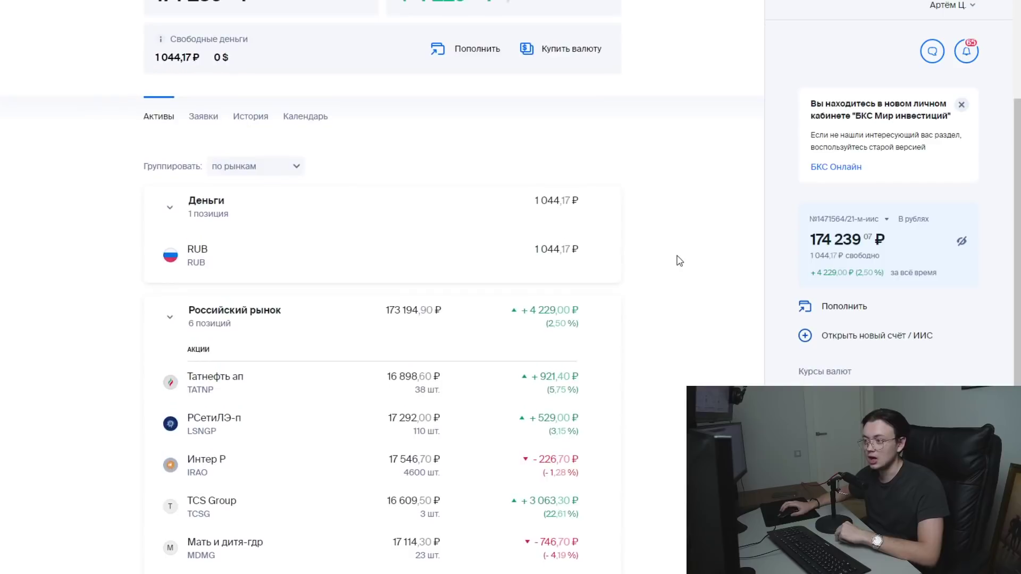
pyautogui.scroll(3, 676, 261)
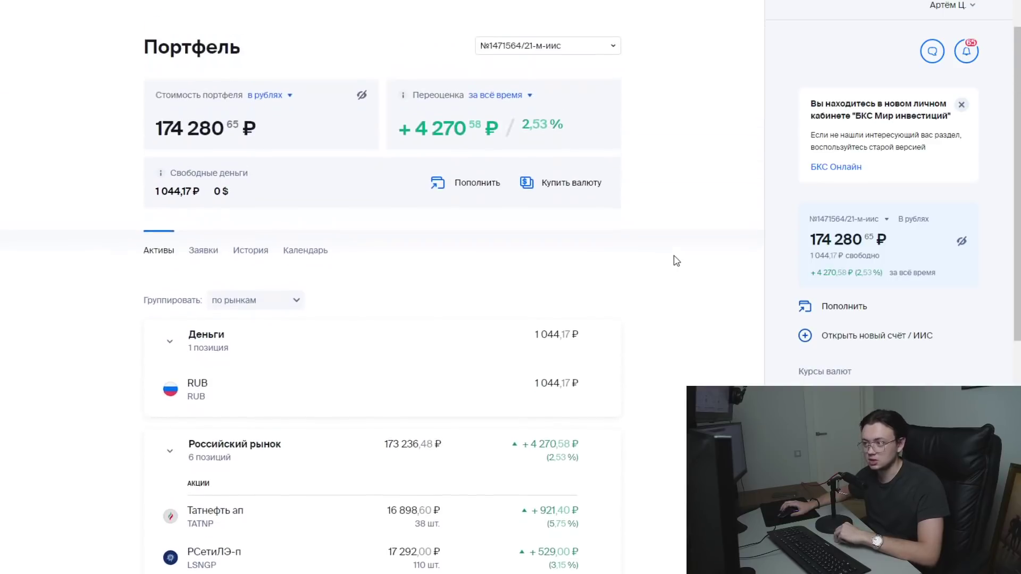
pyautogui.scroll(-5, 676, 261)
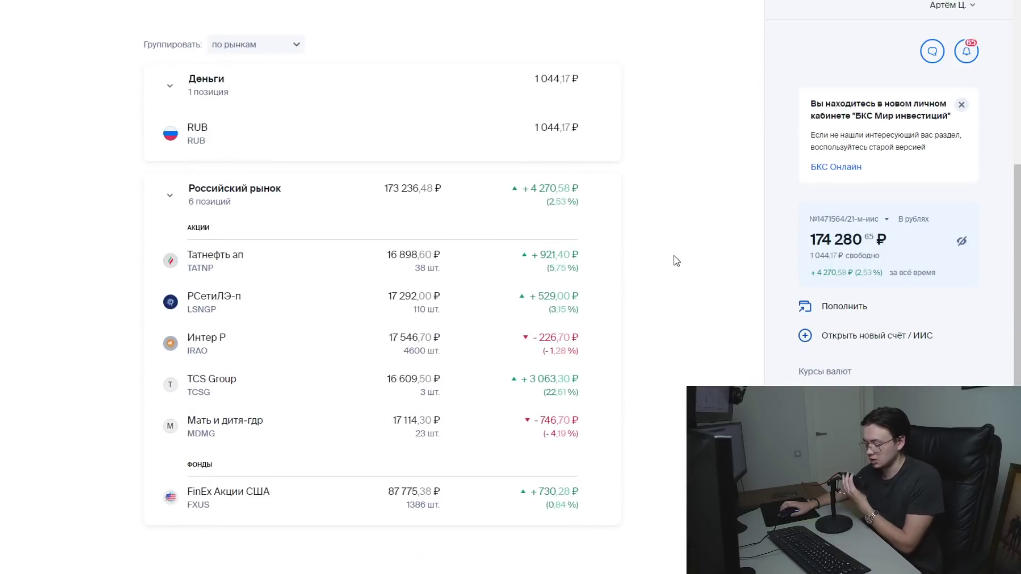
pyautogui.scroll(-2, 676, 260)
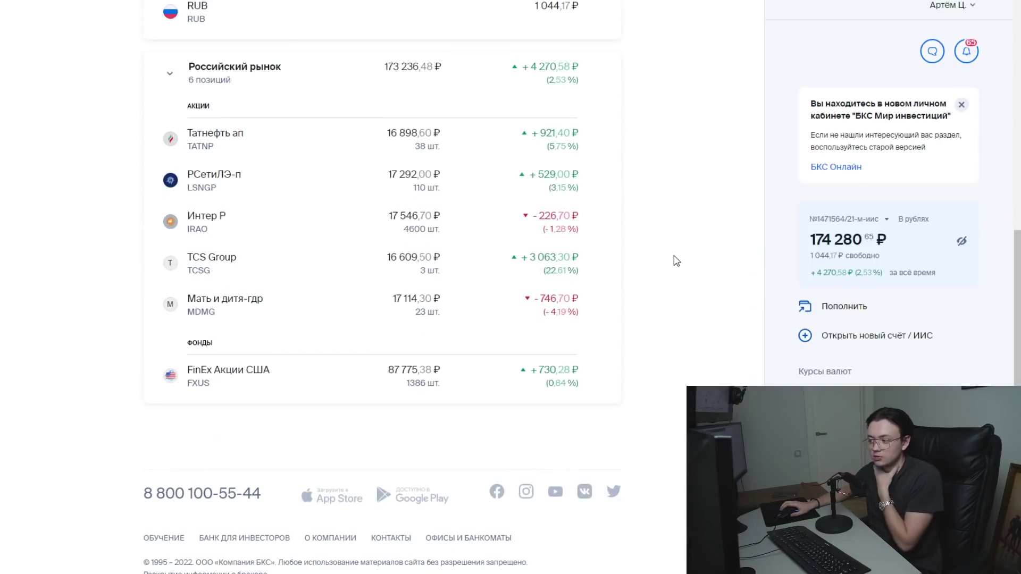
pyautogui.scroll(4, 676, 260)
pyautogui.scroll(-1, 676, 261)
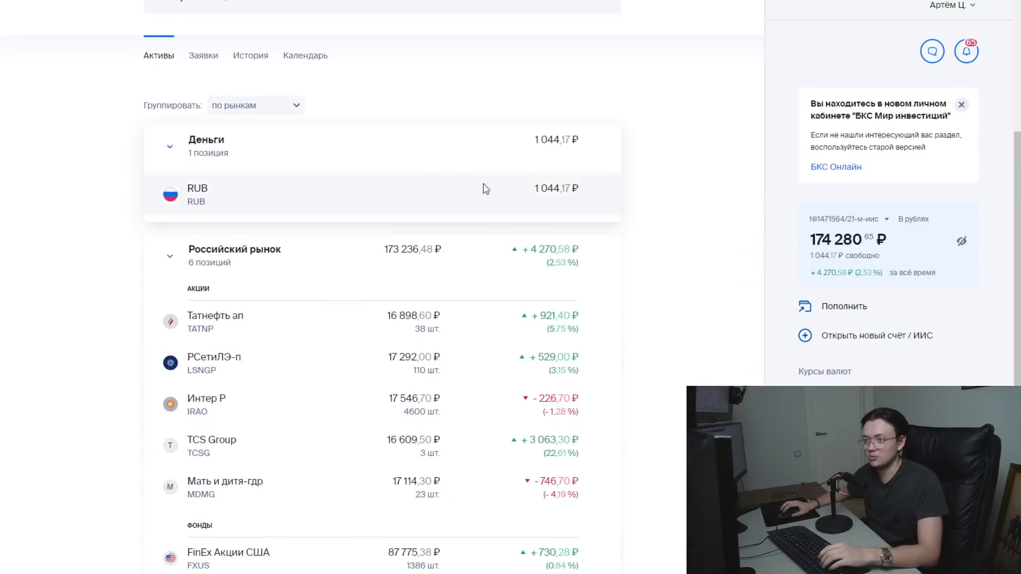
pyautogui.scroll(-1, 622, 197)
pyautogui.scroll(4, 634, 218)
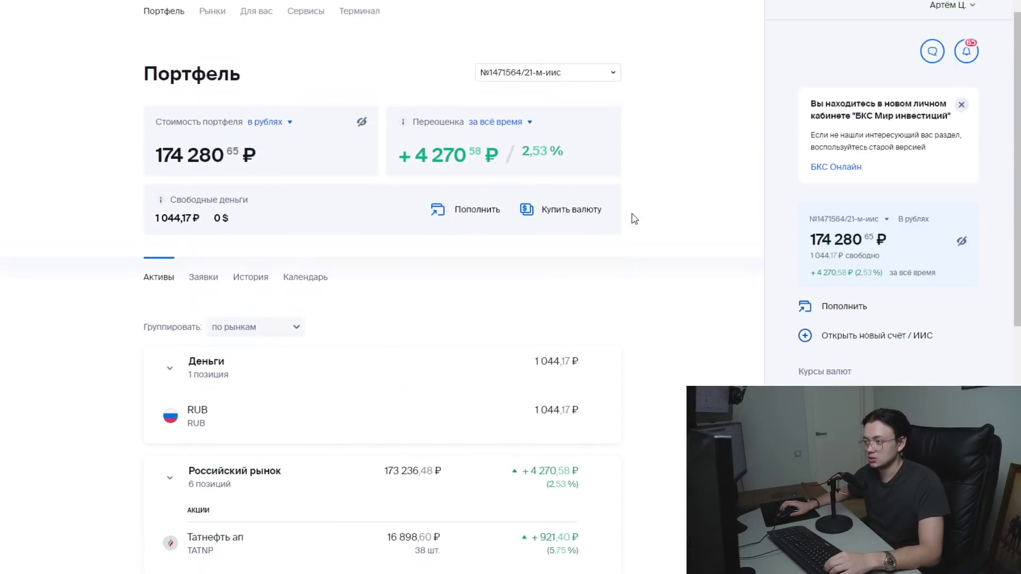
pyautogui.scroll(-6, 633, 219)
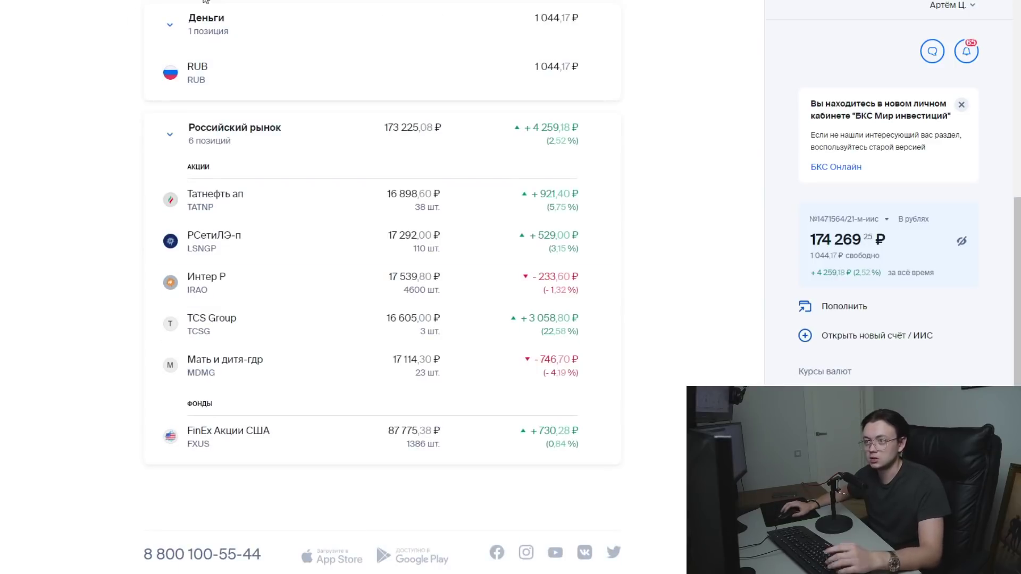
# - Switch to the spreadsheet and update the ИИС table to FXUS 1386, IRAO 4600, LSNGP 110, MDMG 23, with 1,044.17 ₽ to invest
pyautogui.hotkey('ctrl', 'Tab')
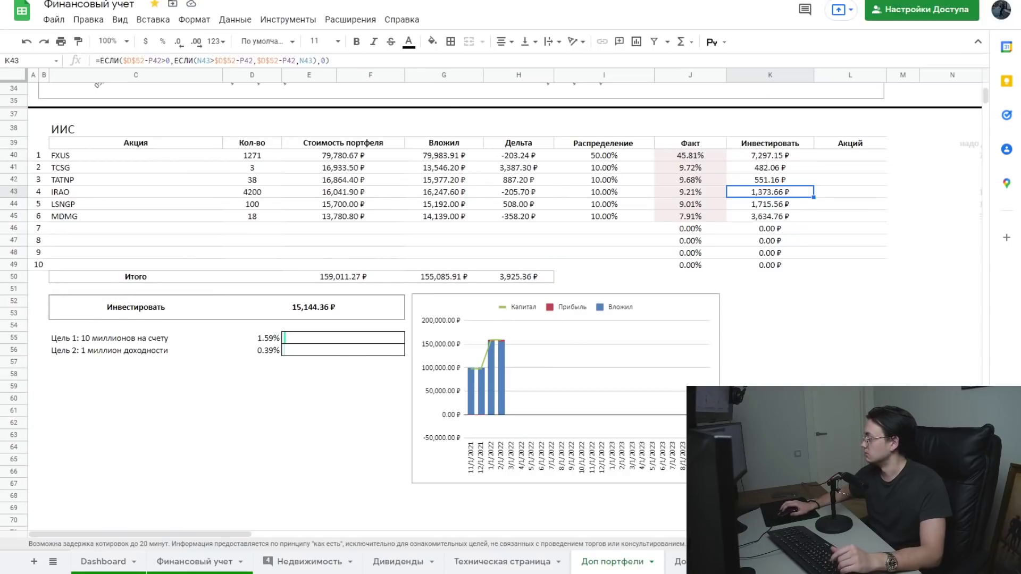
pyautogui.hotkey('ctrl', 'z')
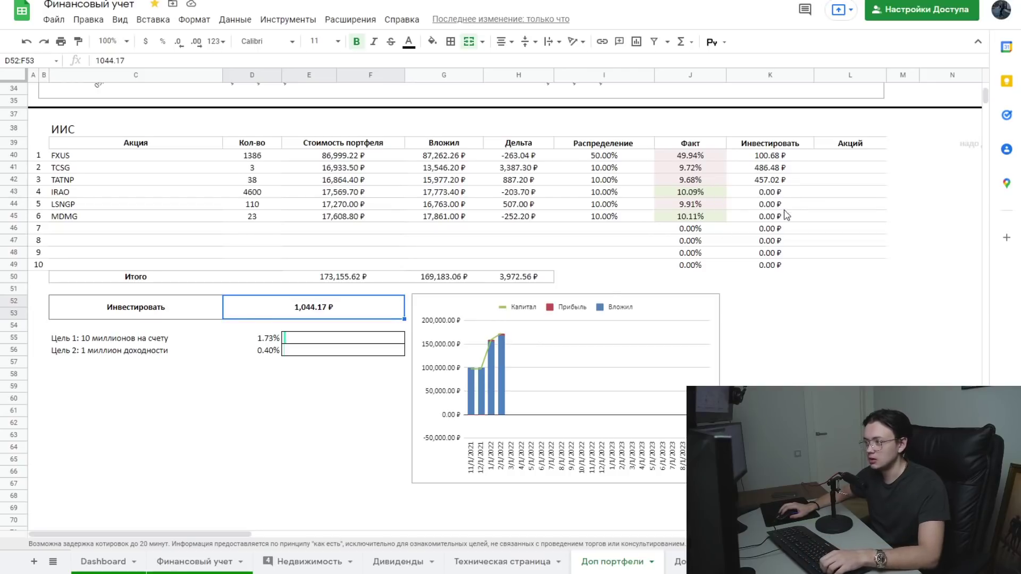
# - Examine the actual shares of the ИИС holdings and compare the planned FXUS, TCSG and TATNP investments with the remaining cash
pyautogui.click(709, 197)
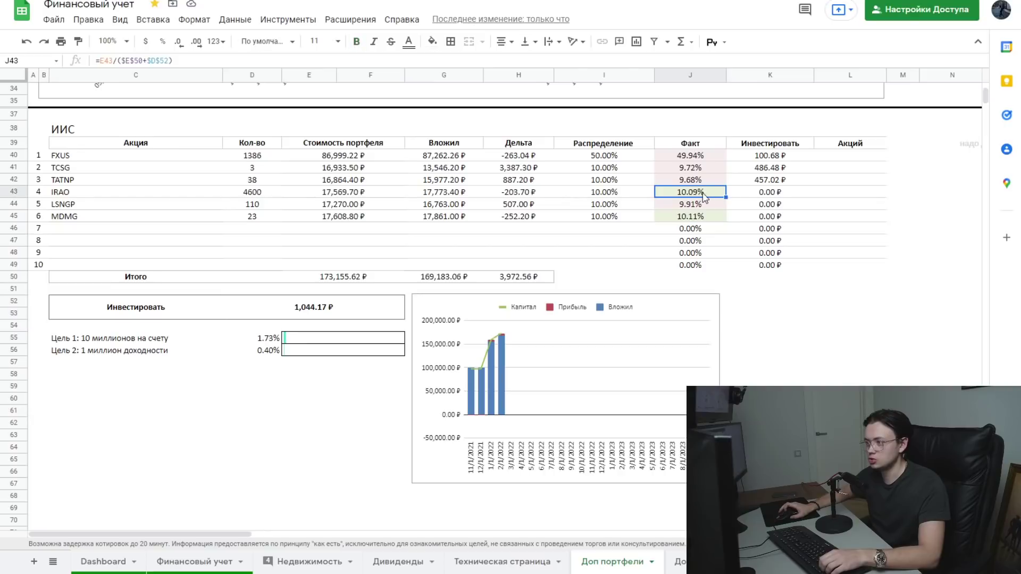
pyautogui.click(688, 218)
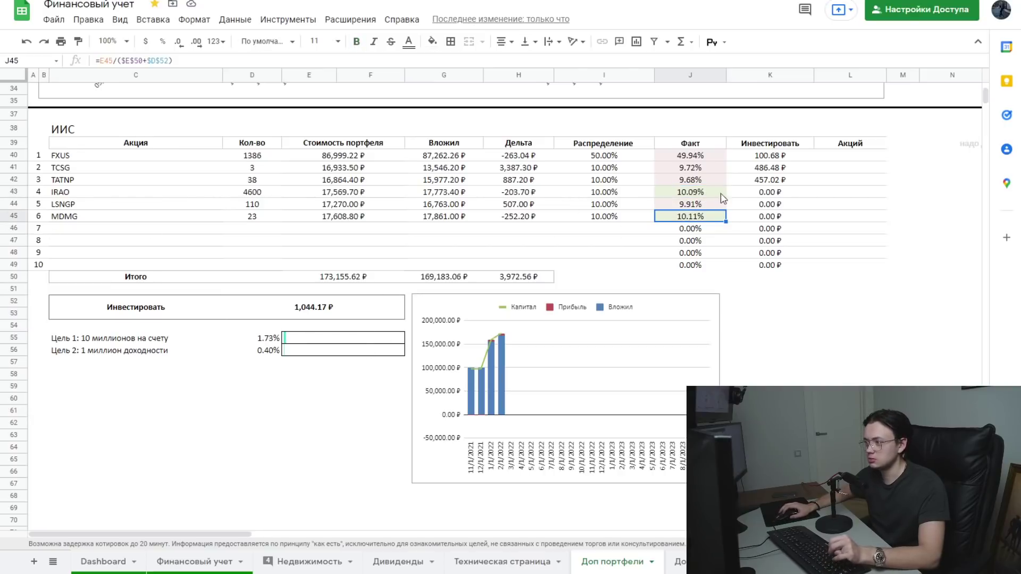
pyautogui.moveTo(774, 159); pyautogui.dragTo(771, 179)
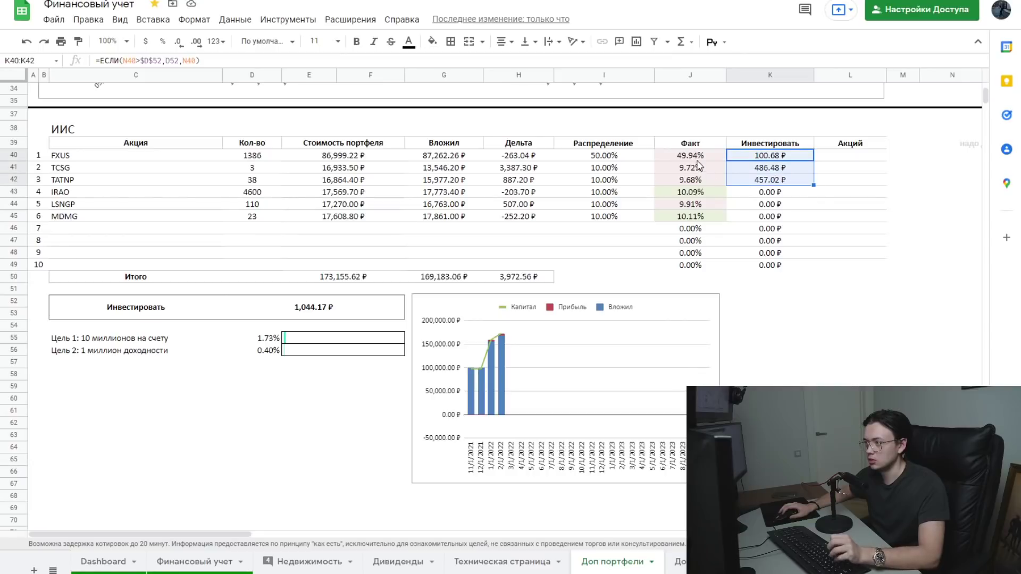
pyautogui.moveTo(700, 158); pyautogui.dragTo(704, 187)
pyautogui.click(318, 313)
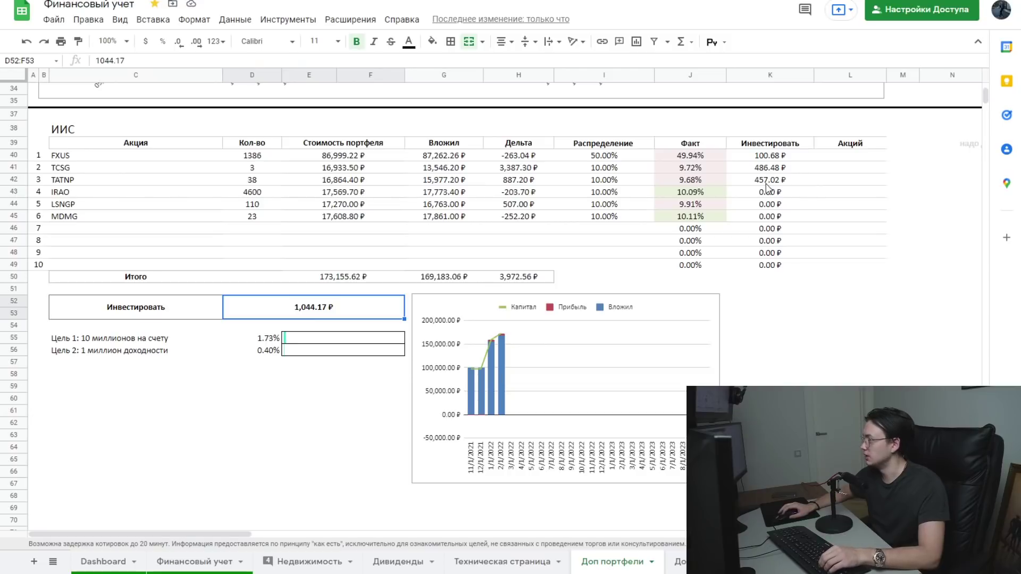
pyautogui.moveTo(766, 184); pyautogui.dragTo(760, 155)
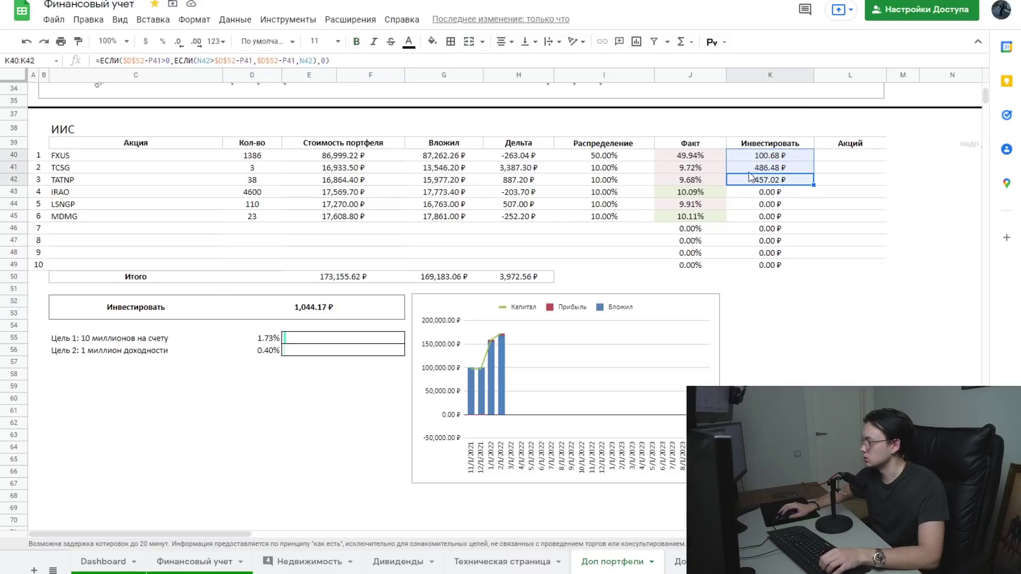
# - Check the progress towards the 10-million account goal and the capital chart below the ИИС table
pyautogui.click(257, 339)
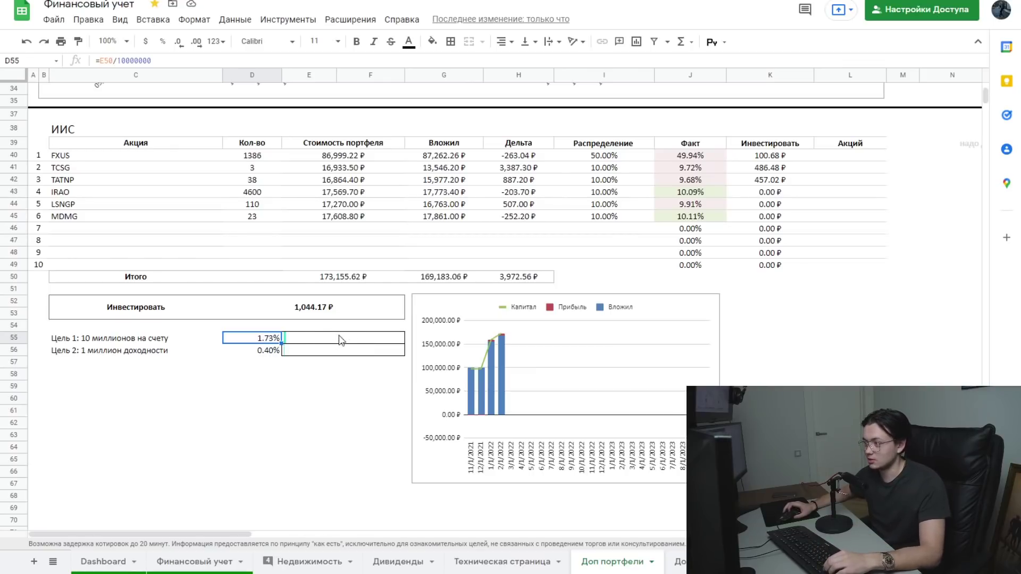
pyautogui.scroll(-1, 394, 327)
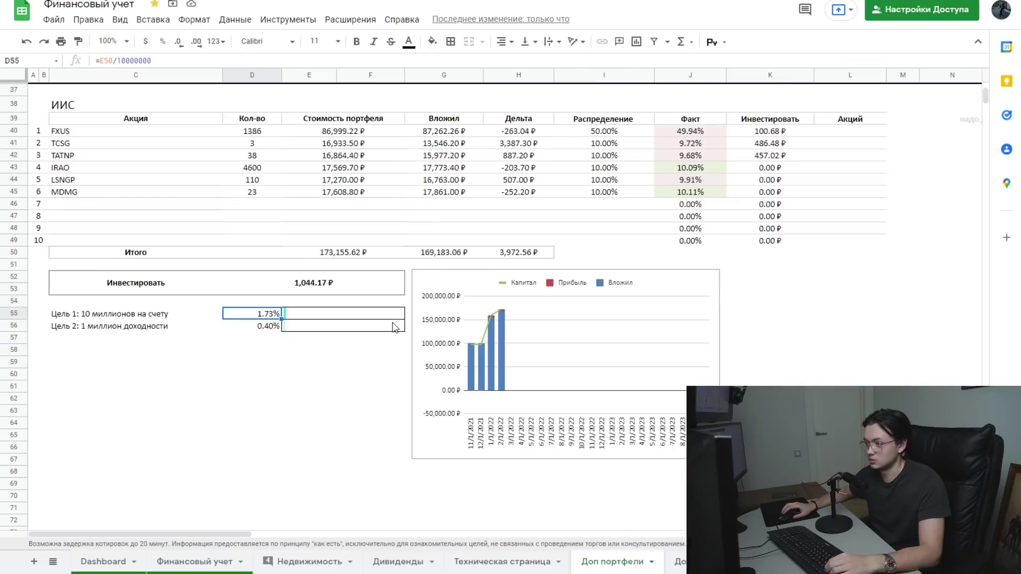
pyautogui.scroll(1, 467, 327)
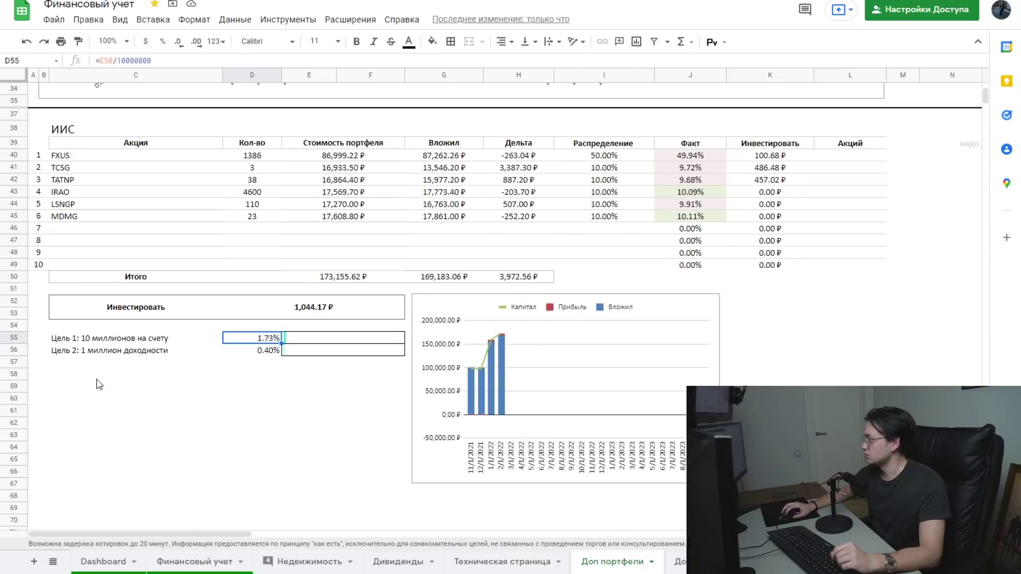
# - Switch to TradingView and examine the daily TCSG chart, followed by the SPY chart from the watchlist
pyautogui.click(133, 155)
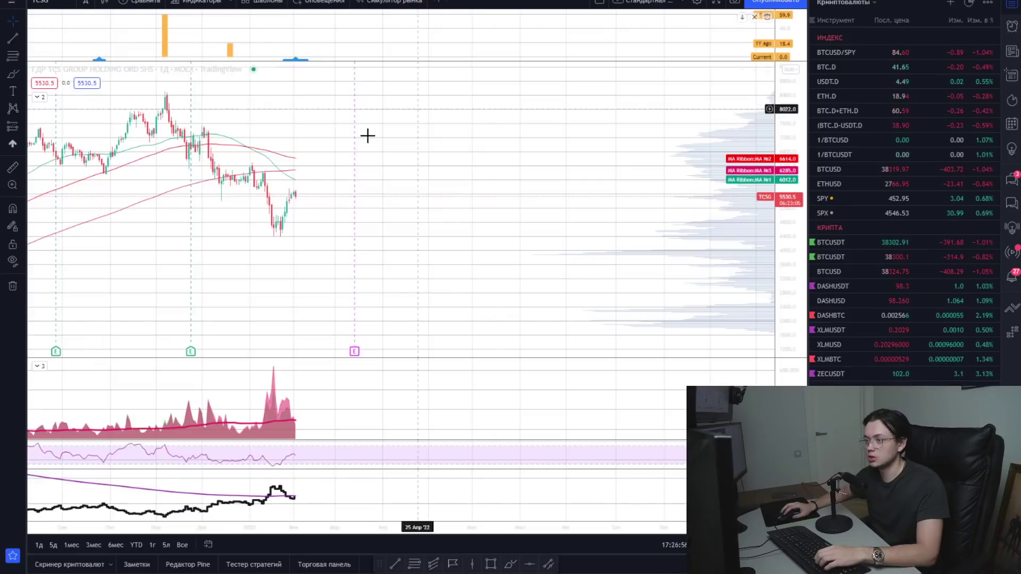
pyautogui.scroll(3, 363, 136)
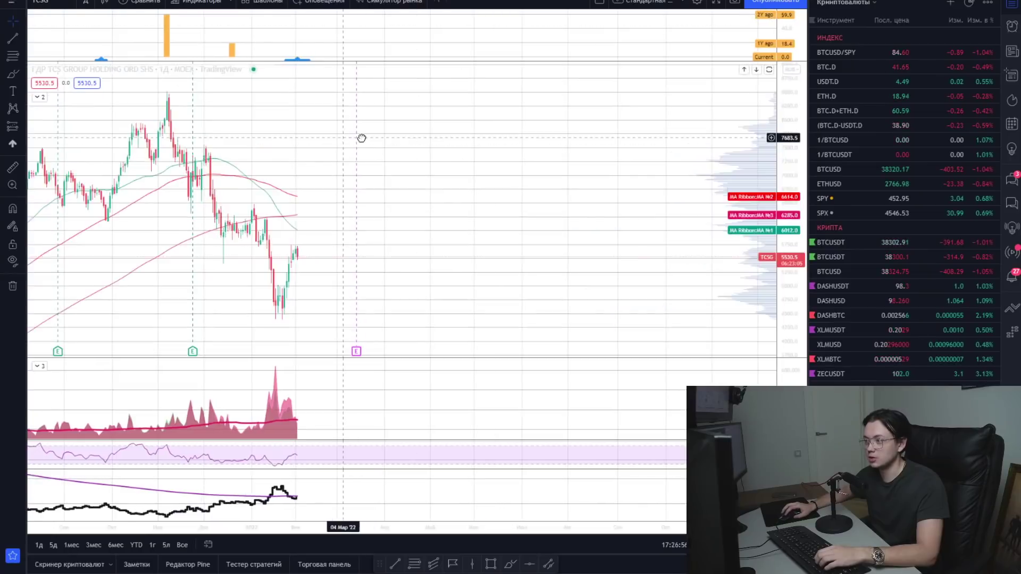
pyautogui.click(869, 198)
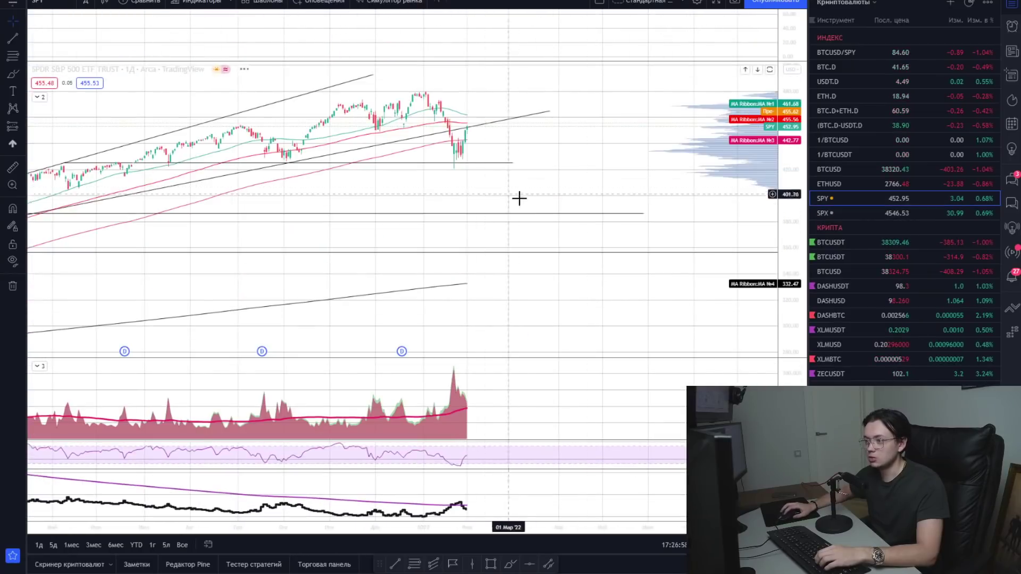
pyautogui.scroll(3, 543, 203)
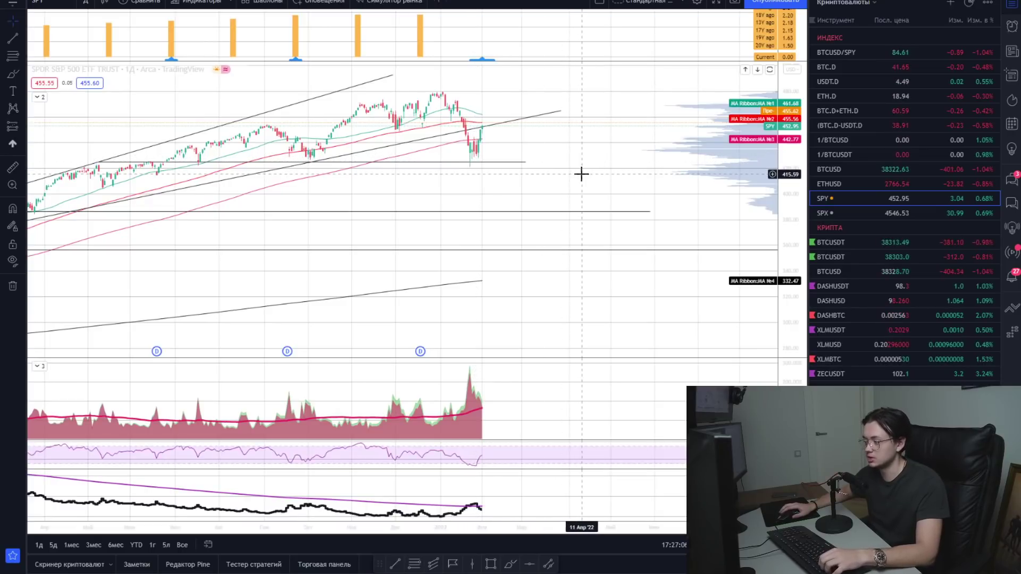
# - Examine the SPY chart's multi-year trend, including its earlier deep sell-off and the drawn trend channel and support lines
pyautogui.scroll(-5, 581, 174)
pyautogui.scroll(3, 581, 174)
pyautogui.scroll(-1, 581, 176)
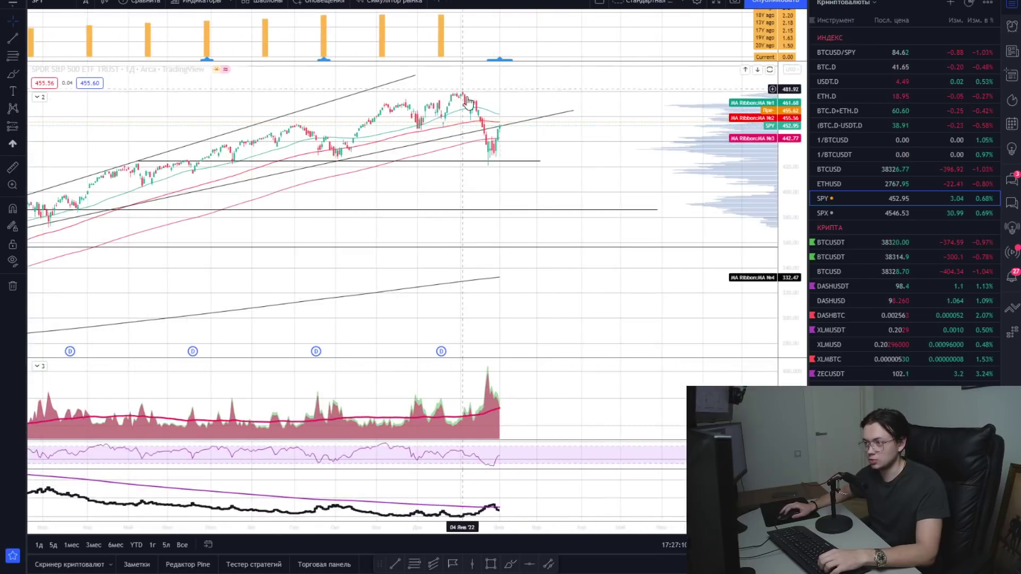
pyautogui.scroll(-8, 497, 143)
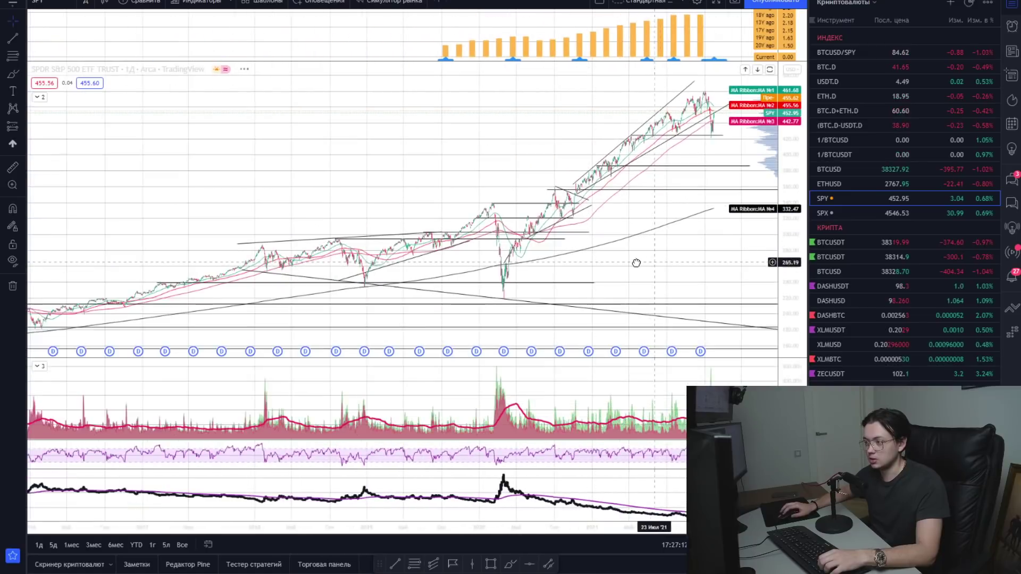
pyautogui.moveTo(484, 296); pyautogui.dragTo(358, 323)
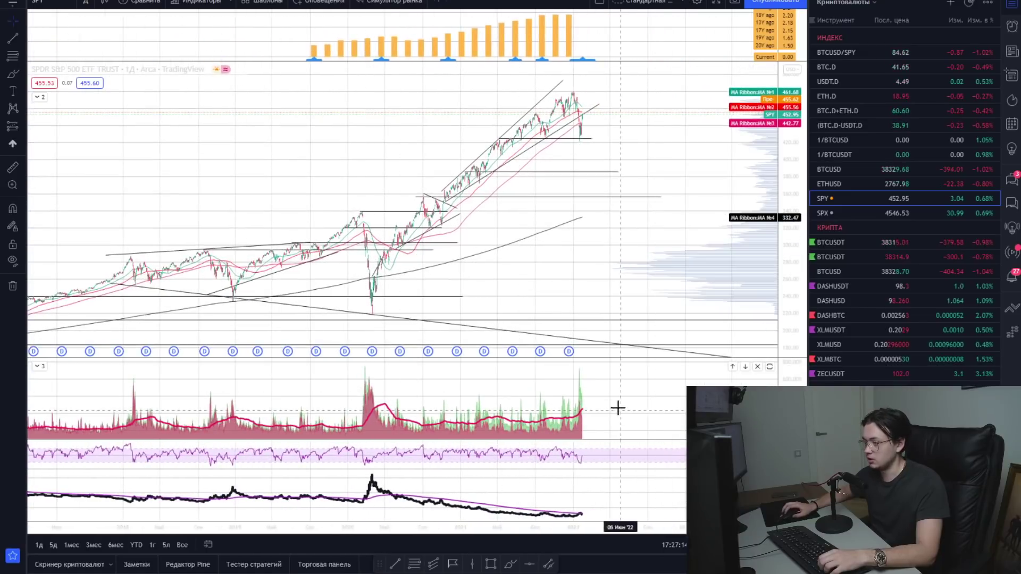
pyautogui.scroll(4, 471, 255)
pyautogui.moveTo(472, 255); pyautogui.dragTo(584, 180)
pyautogui.scroll(5, 456, 91)
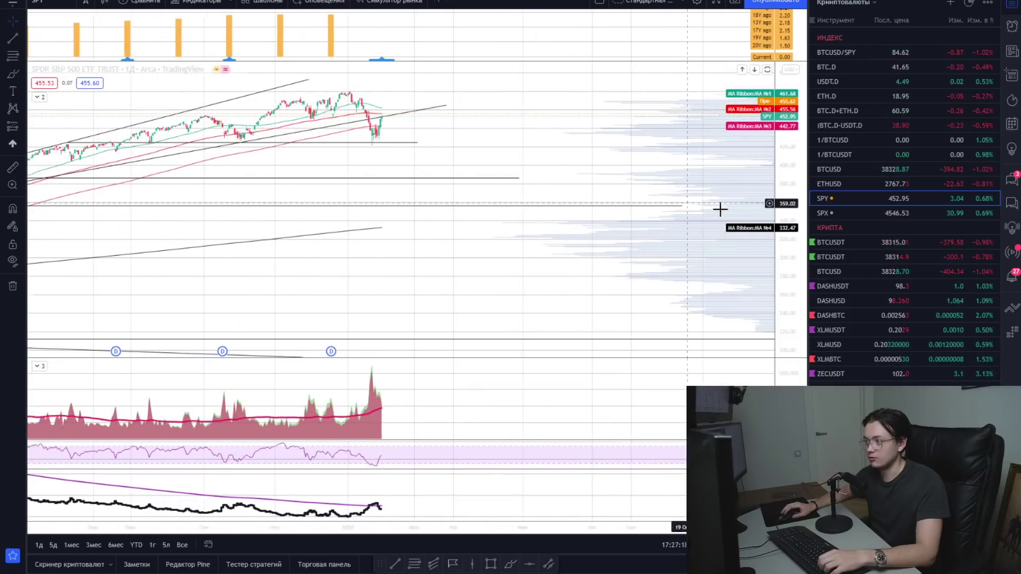
# - Rescale the SPY chart's price axis and examine the recent pullback against the rising channel, moving averages and horizontal levels
pyautogui.moveTo(798, 244); pyautogui.dragTo(801, 225)
pyautogui.doubleClick(800, 225)
pyautogui.scroll(3, 629, 285)
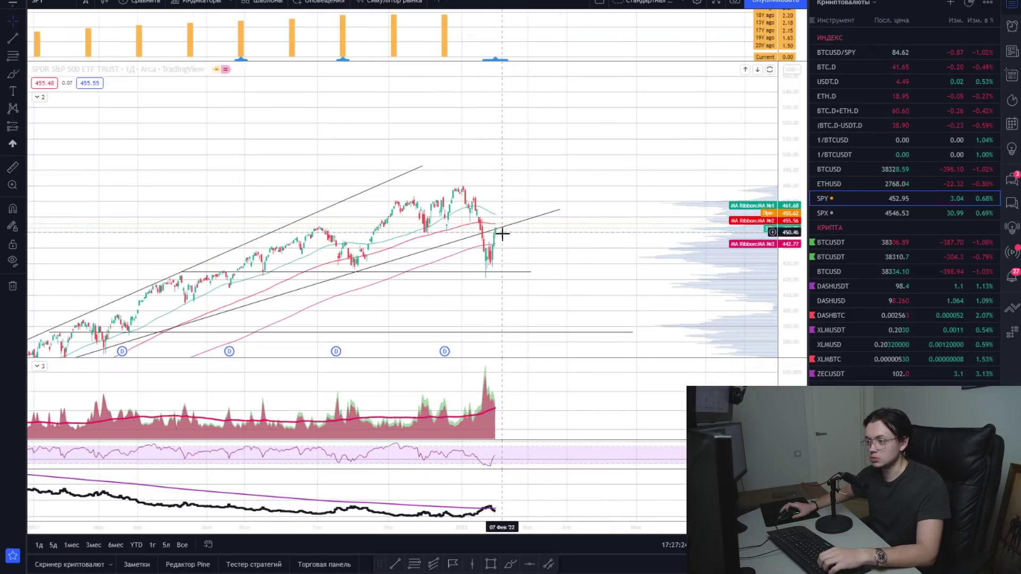
pyautogui.moveTo(527, 244); pyautogui.dragTo(469, 187)
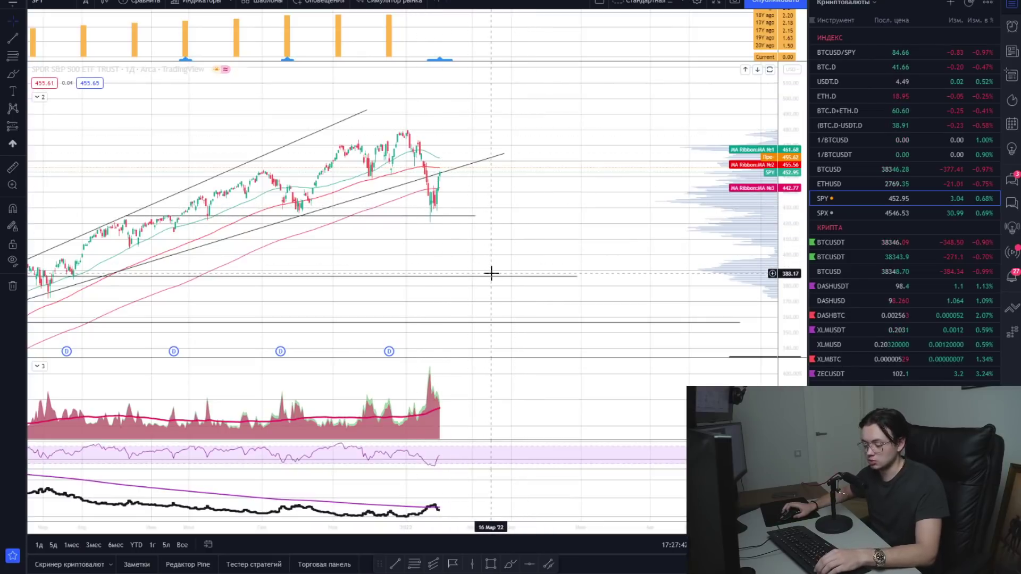
pyautogui.moveTo(500, 201); pyautogui.dragTo(509, 173)
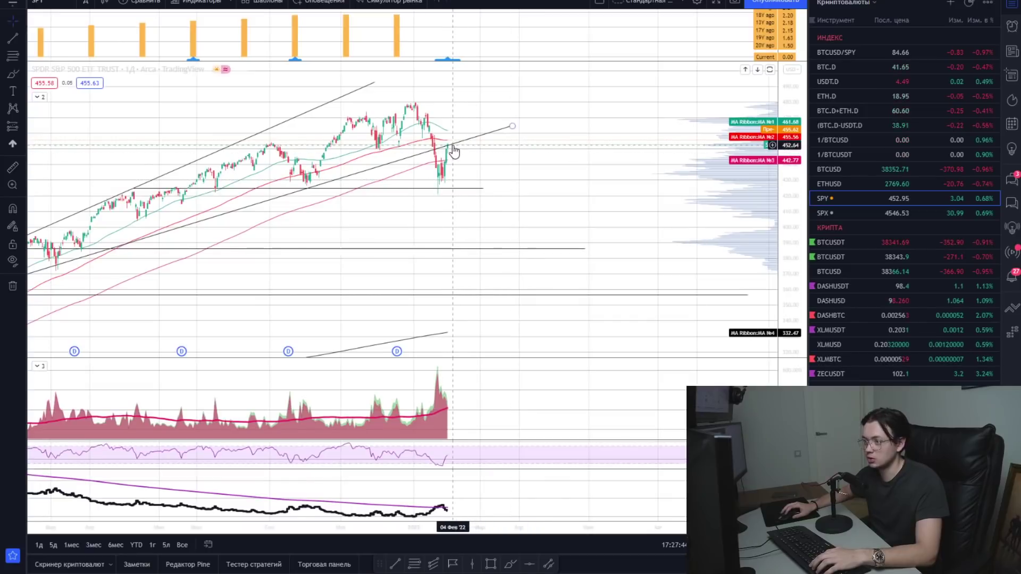
pyautogui.moveTo(451, 147); pyautogui.dragTo(454, 105)
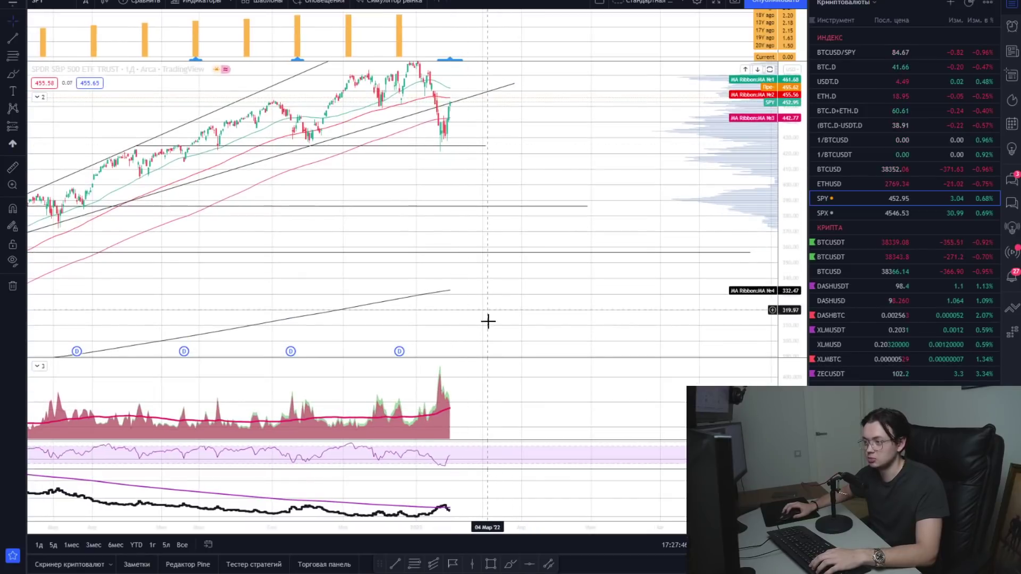
pyautogui.moveTo(553, 121); pyautogui.dragTo(566, 188)
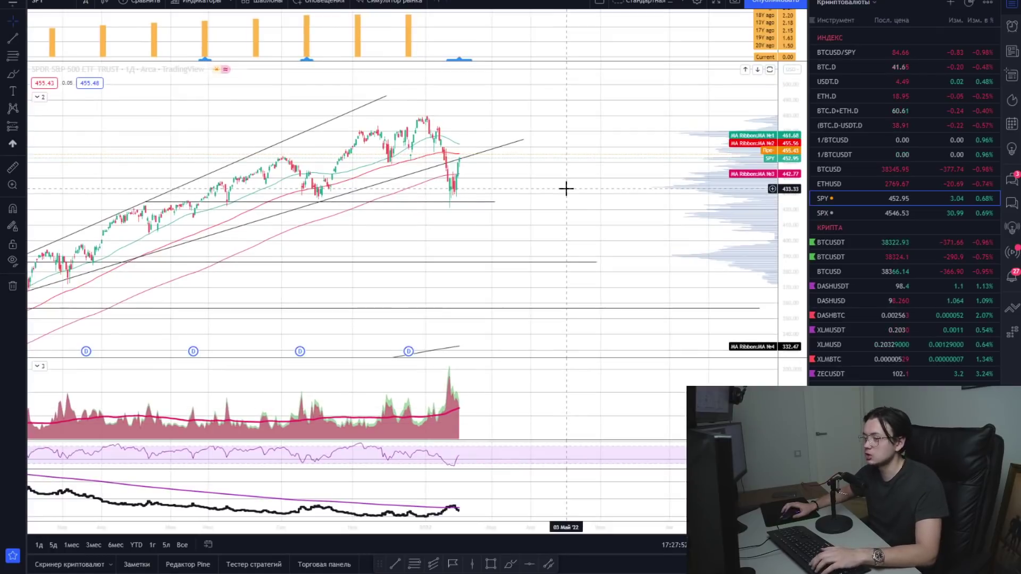
pyautogui.moveTo(554, 208); pyautogui.dragTo(558, 223)
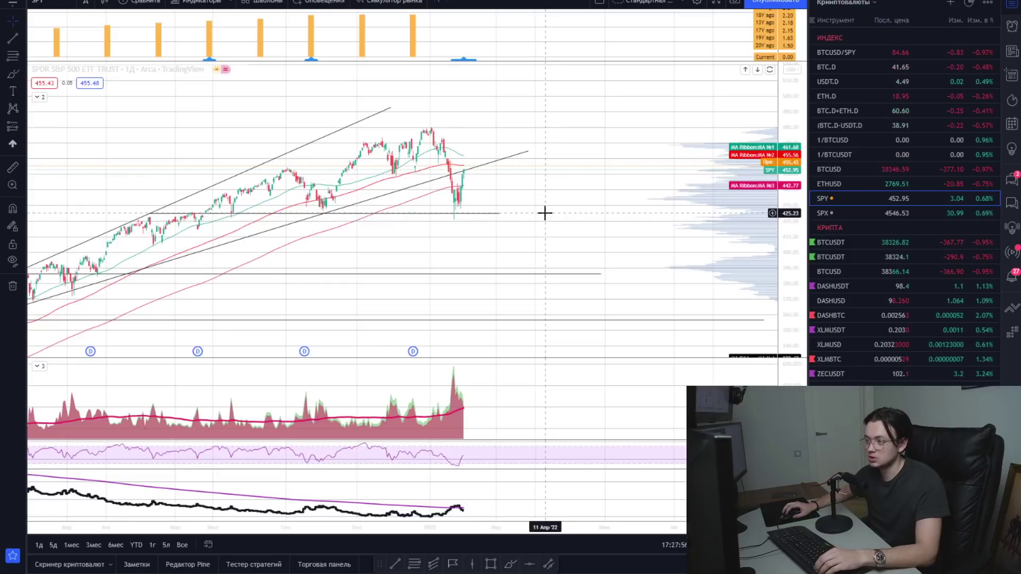
pyautogui.moveTo(475, 181); pyautogui.dragTo(473, 196)
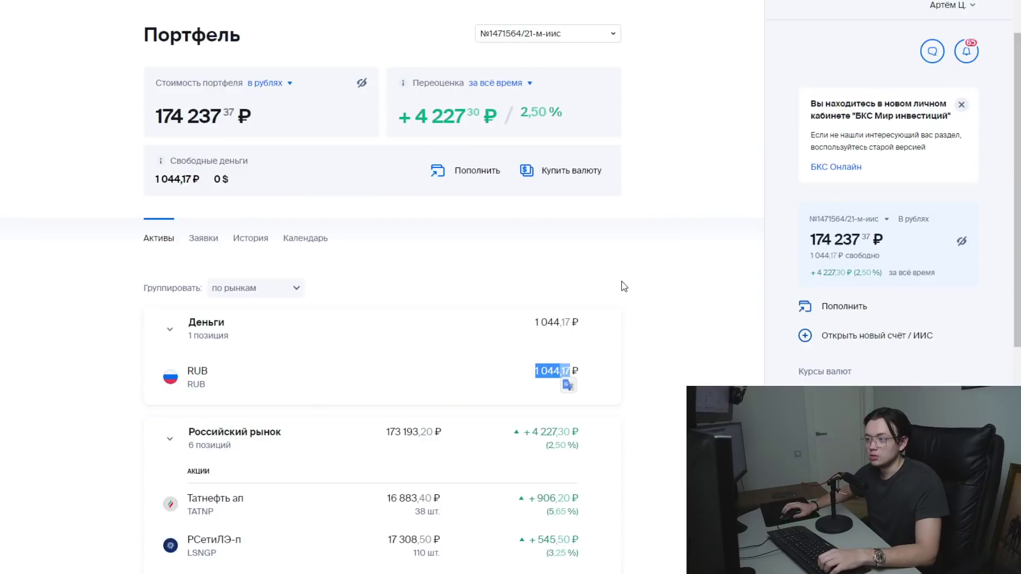
# - Switch to the БКС portfolio page and review the ИИС account's total value, free cash and the gain or loss of each stock and fund holding
pyautogui.click(625, 285)
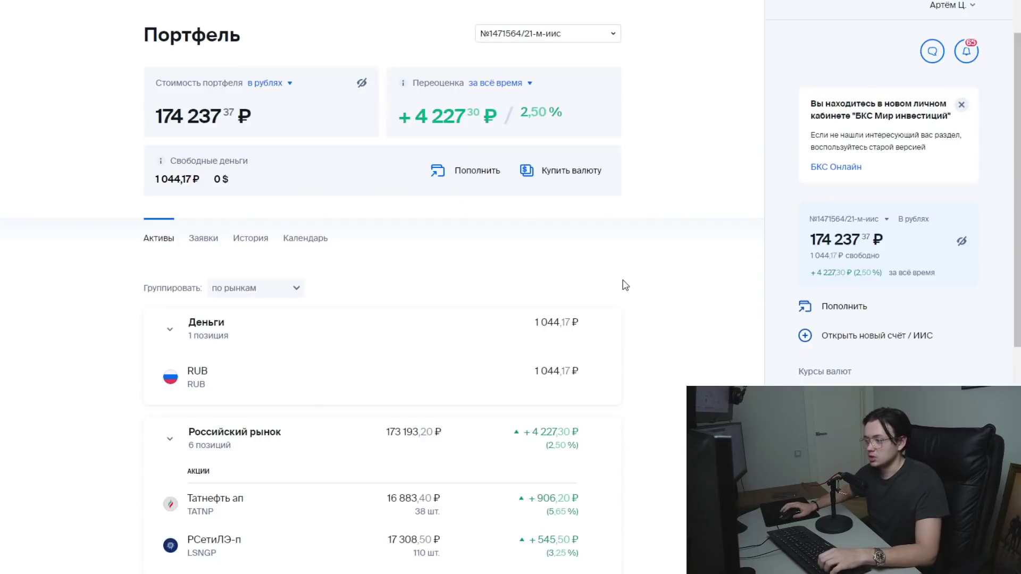
pyautogui.scroll(-1, 627, 287)
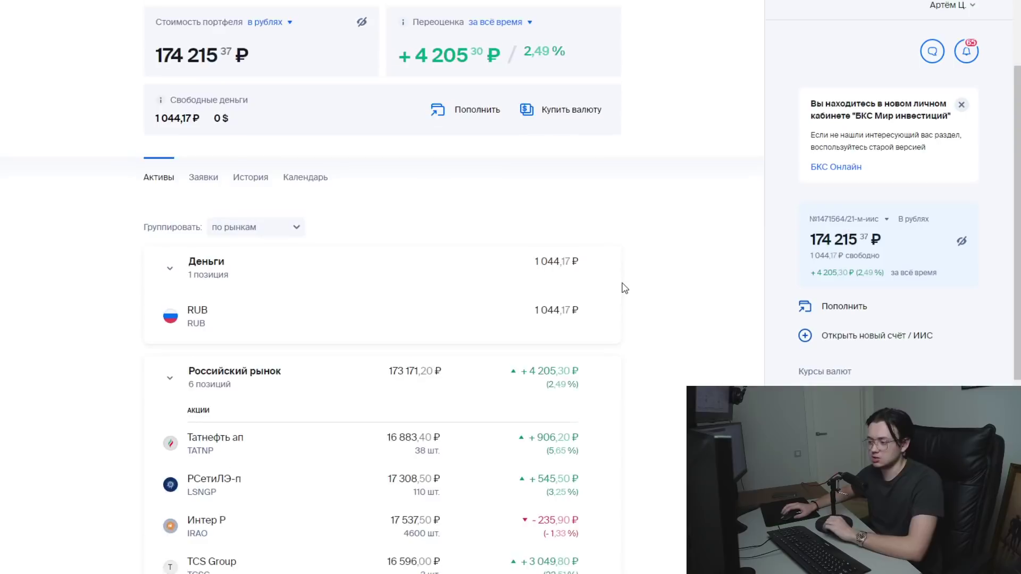
pyautogui.scroll(-5, 624, 288)
pyautogui.scroll(1, 624, 288)
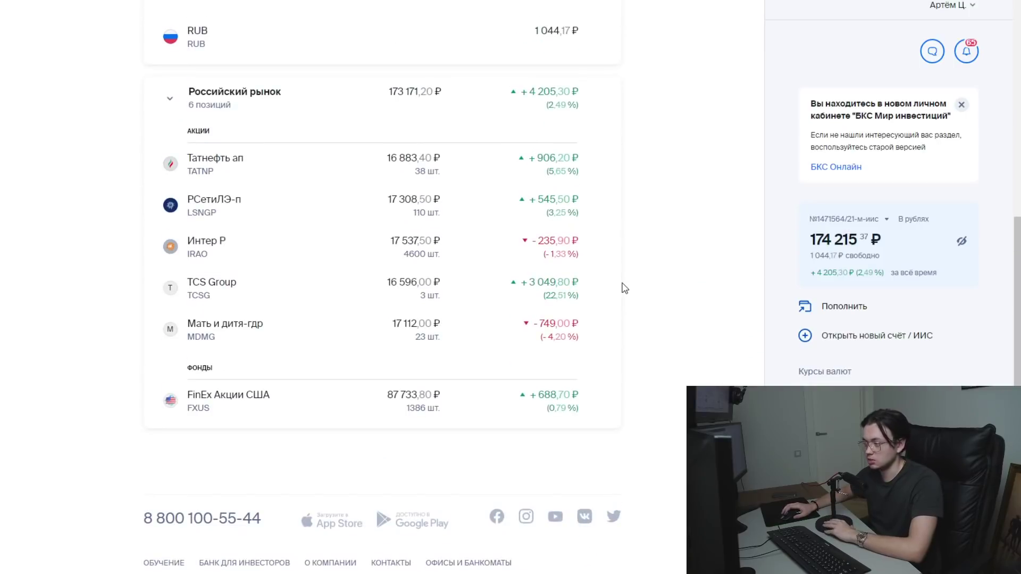
pyautogui.scroll(6, 625, 288)
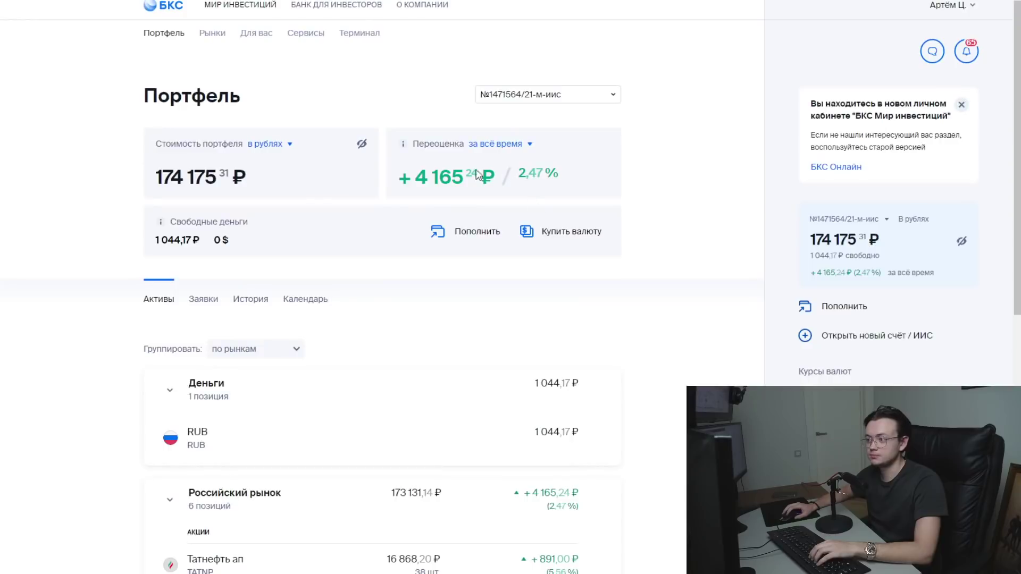
pyautogui.scroll(-8, 638, 254)
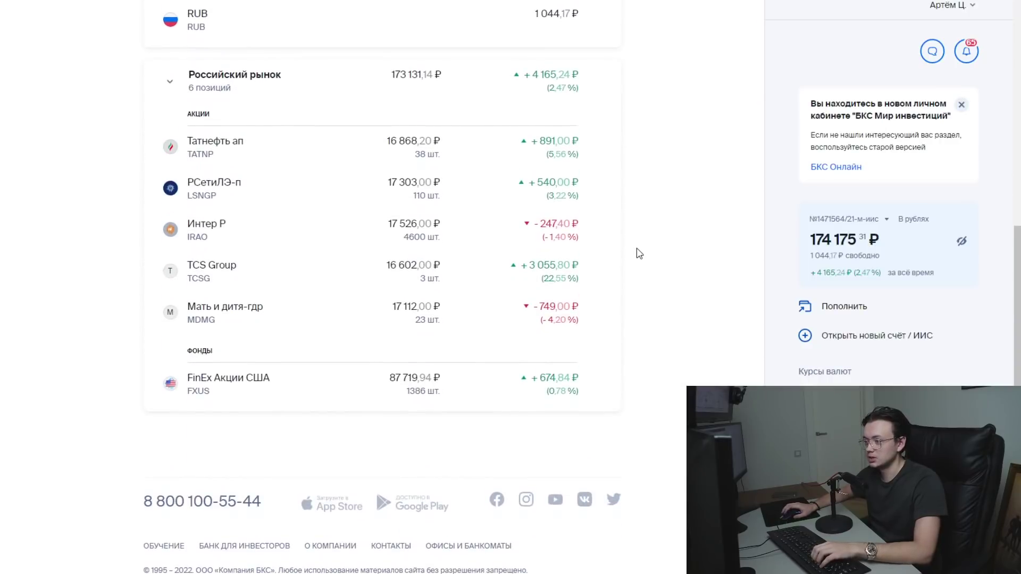
pyautogui.scroll(1, 638, 254)
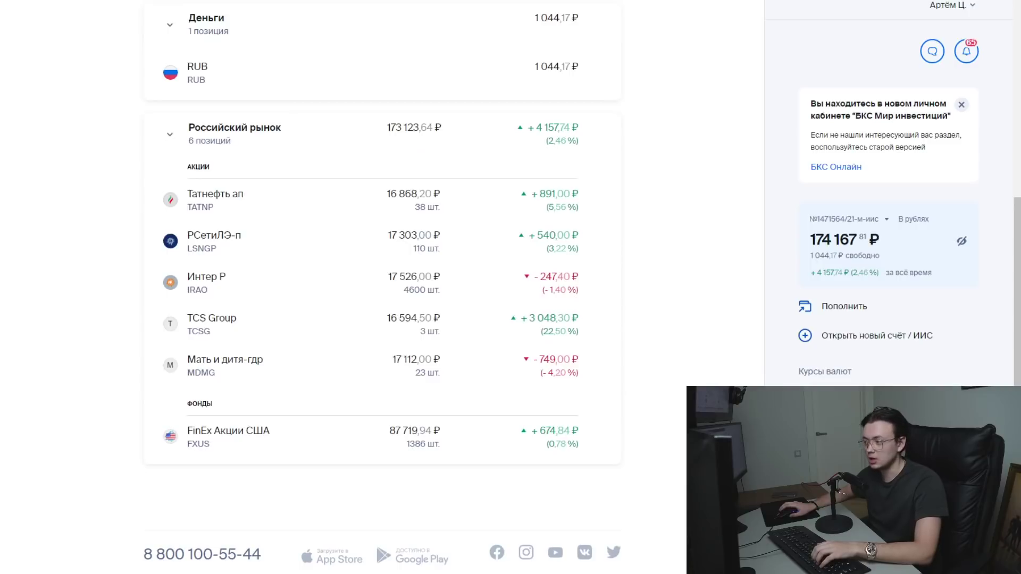
pyautogui.scroll(3, 696, 250)
pyautogui.scroll(-2, 688, 249)
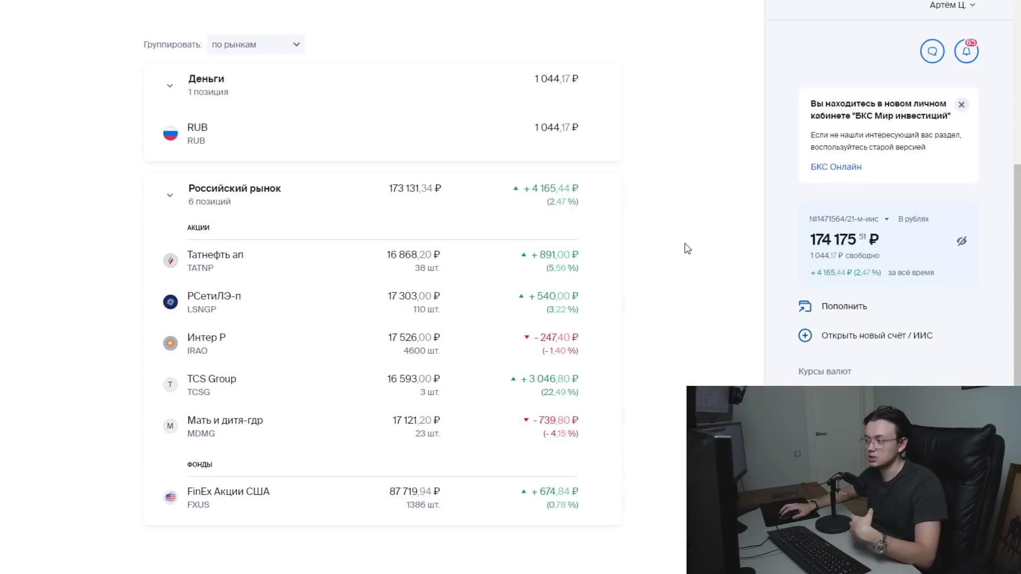
pyautogui.scroll(-2, 687, 248)
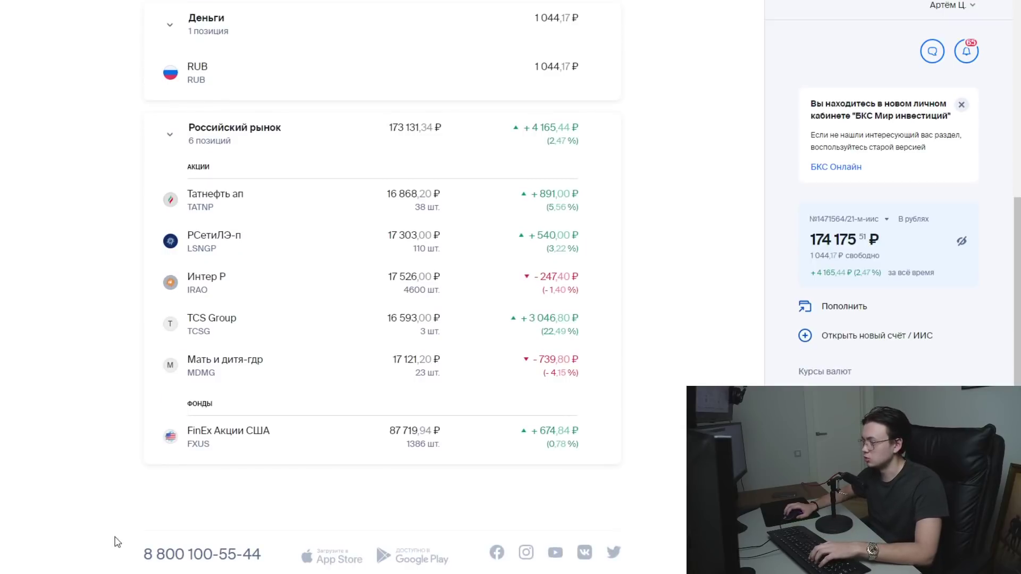
pyautogui.scroll(6, 703, 366)
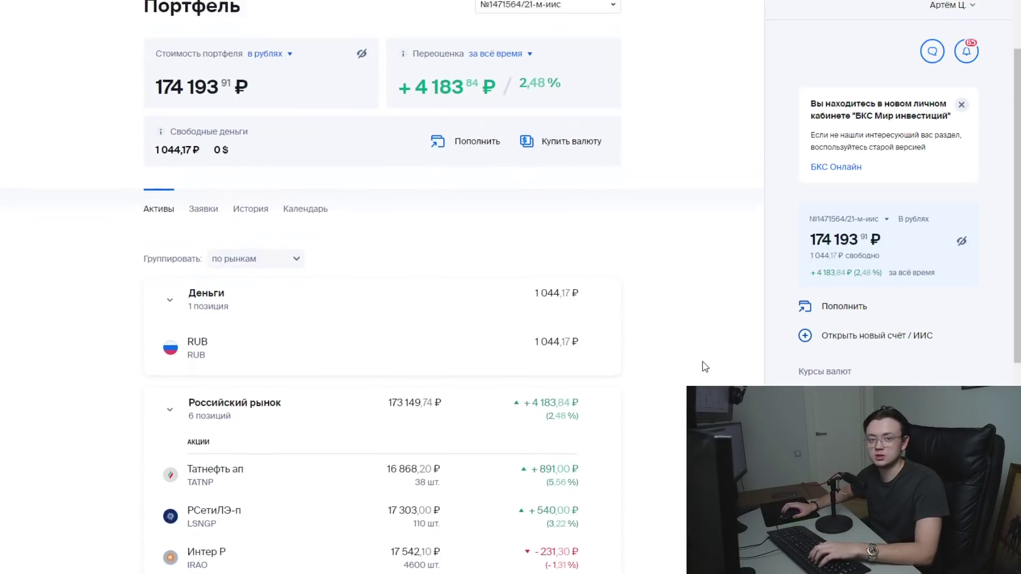